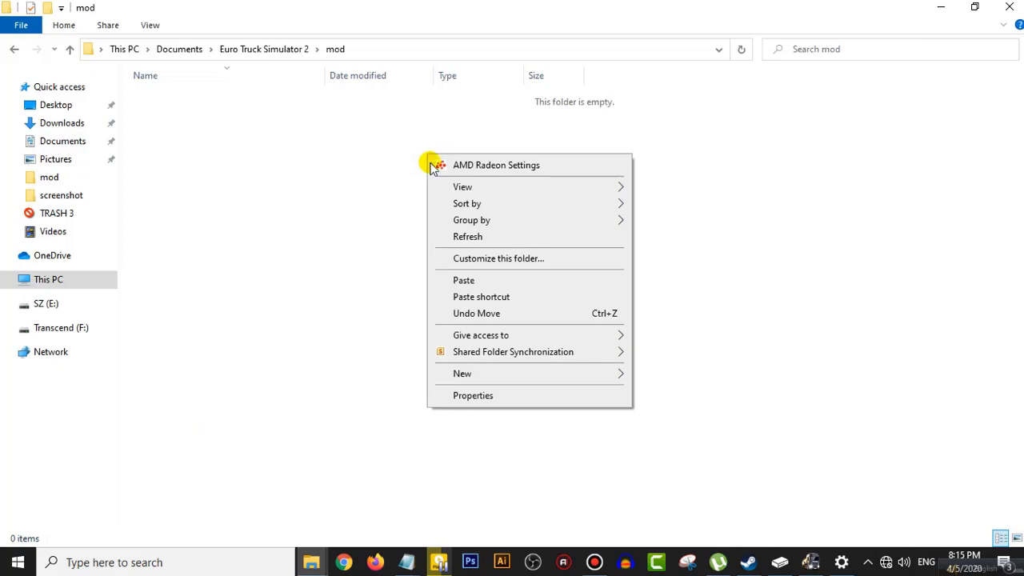
Step: Paste the copied mod files into the Euro Truck Simulator 2 mod folder
left_click(470, 280)
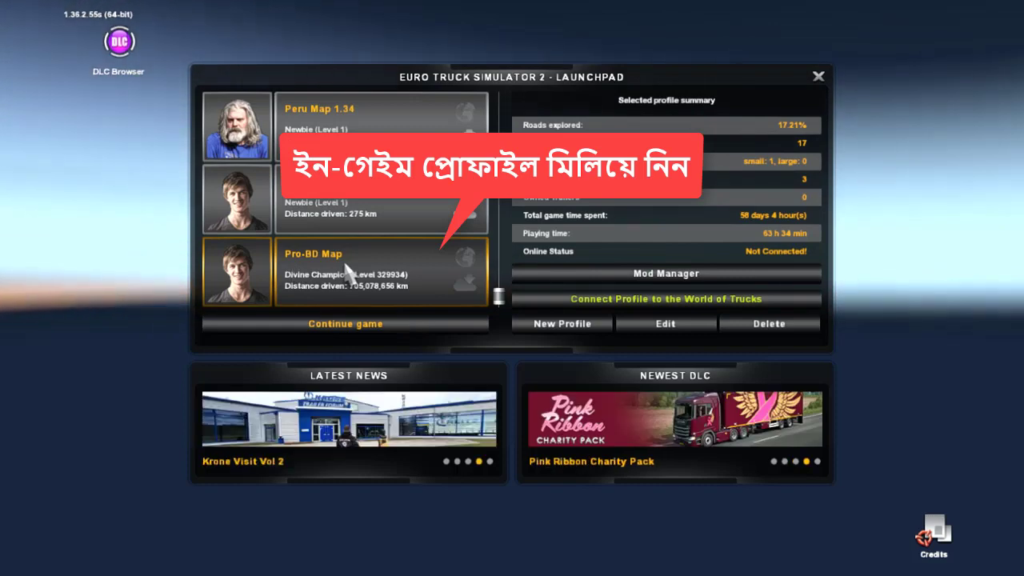
Step: Open the Mod Manager for the Pro-BD Map profile and activate Pro-Bd Passengers 02, Pro-Bd Passengers 01 and Pro-Bd Map in that order
left_click(660, 276)
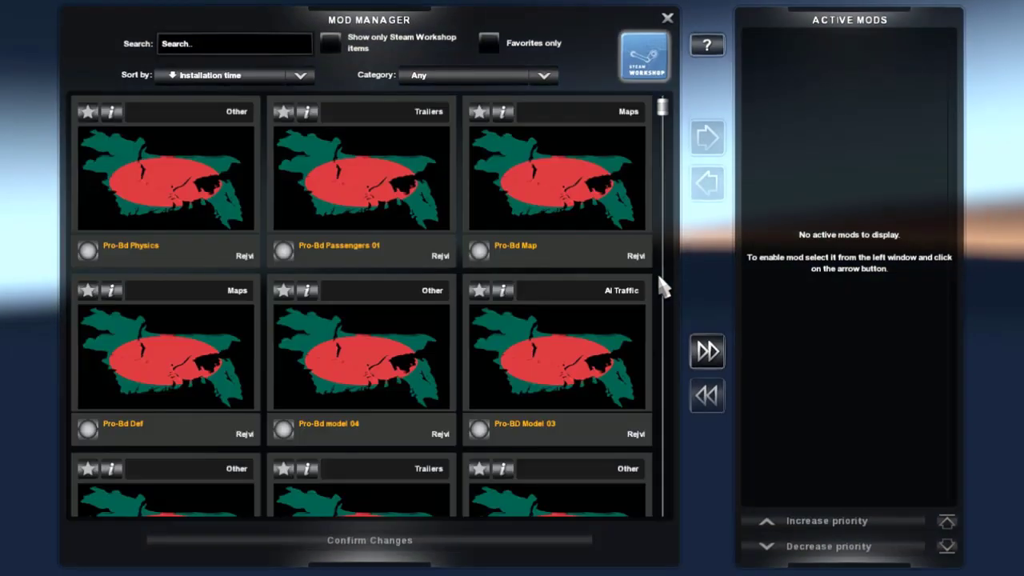
scroll(373, 355, "down", 5)
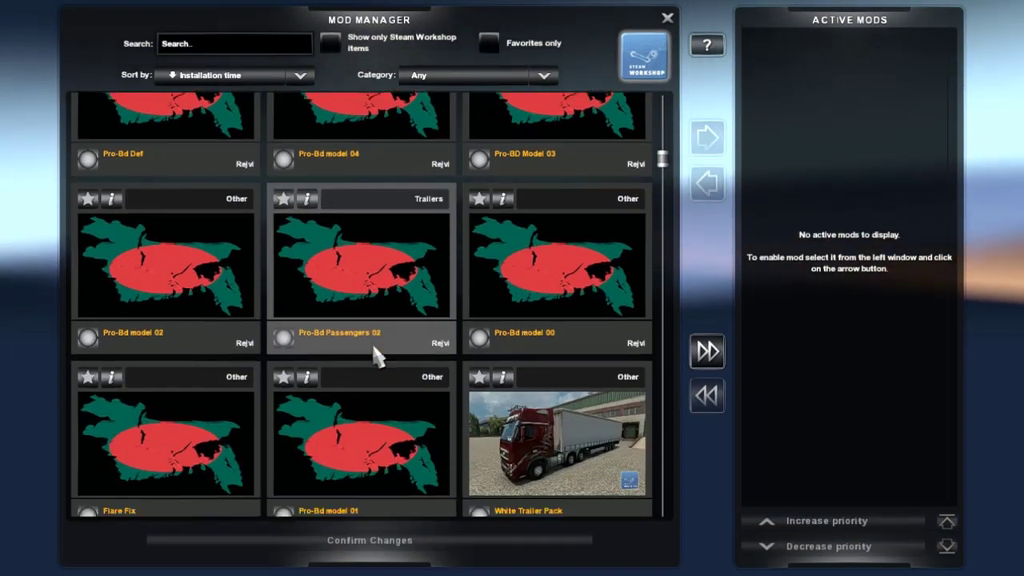
scroll(375, 353, "down", 3)
scroll(374, 352, "up", 3)
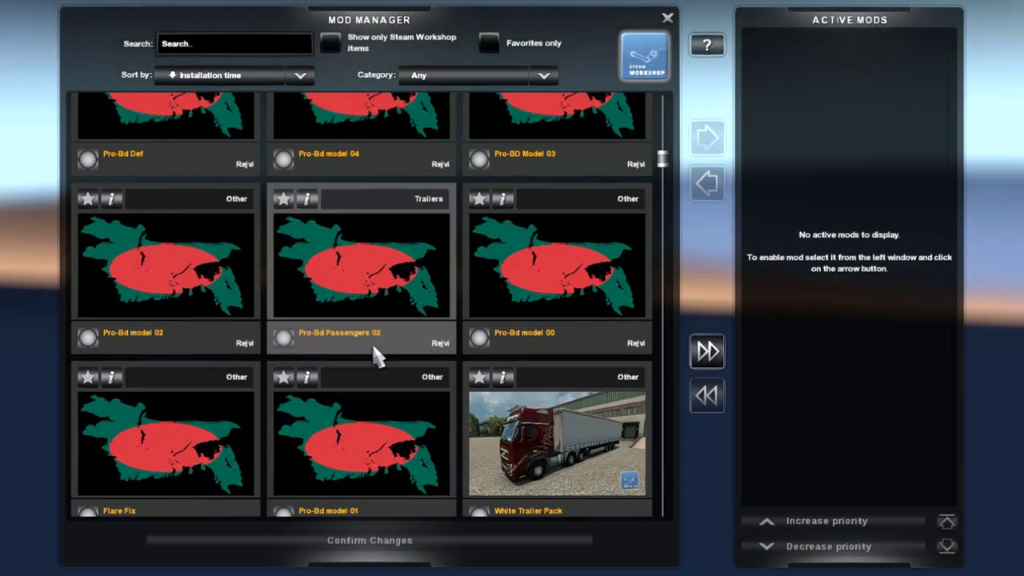
scroll(387, 300, "up", 3)
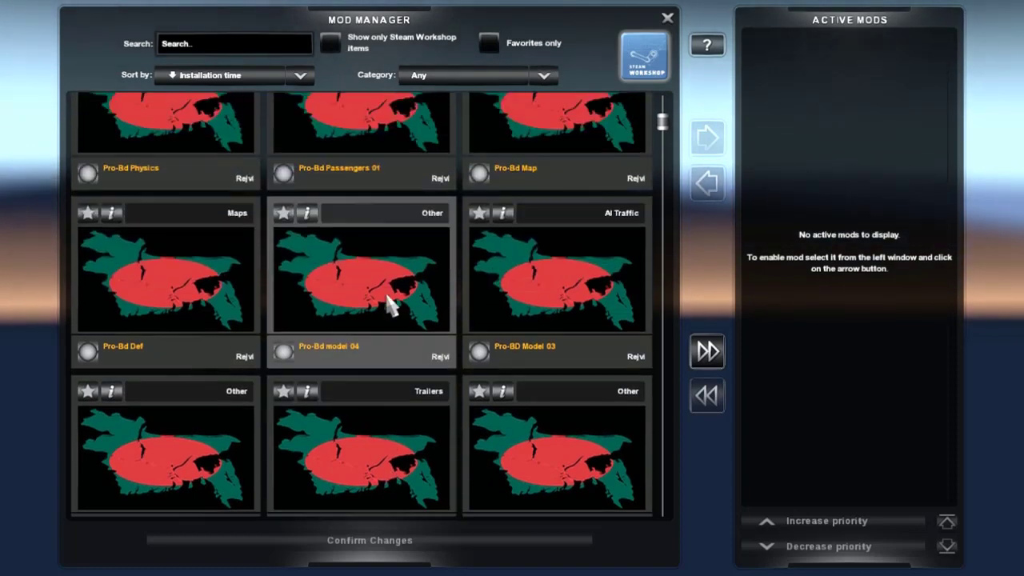
scroll(387, 302, "down", 3)
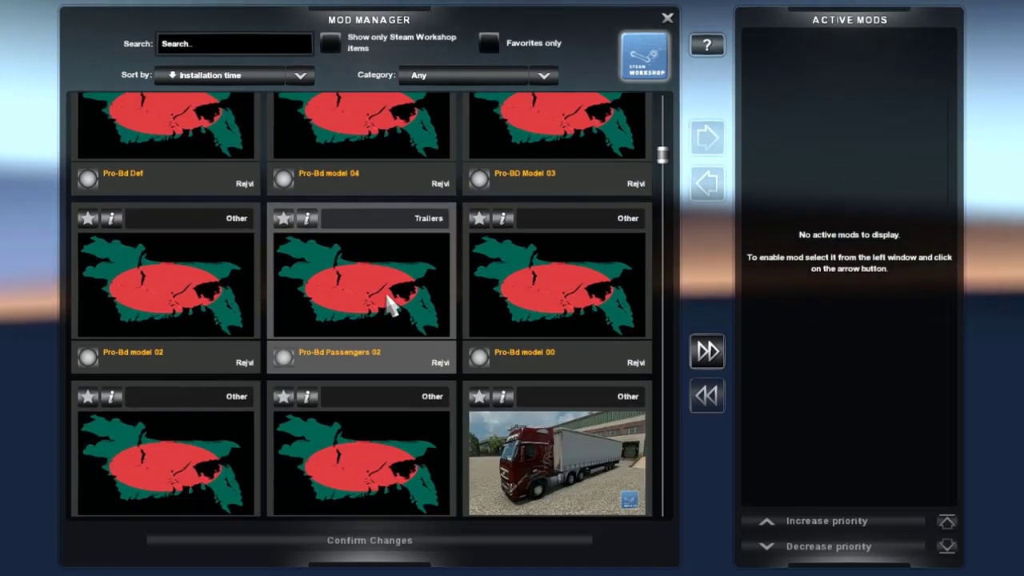
double_click(390, 304)
scroll(389, 296, "up", 4)
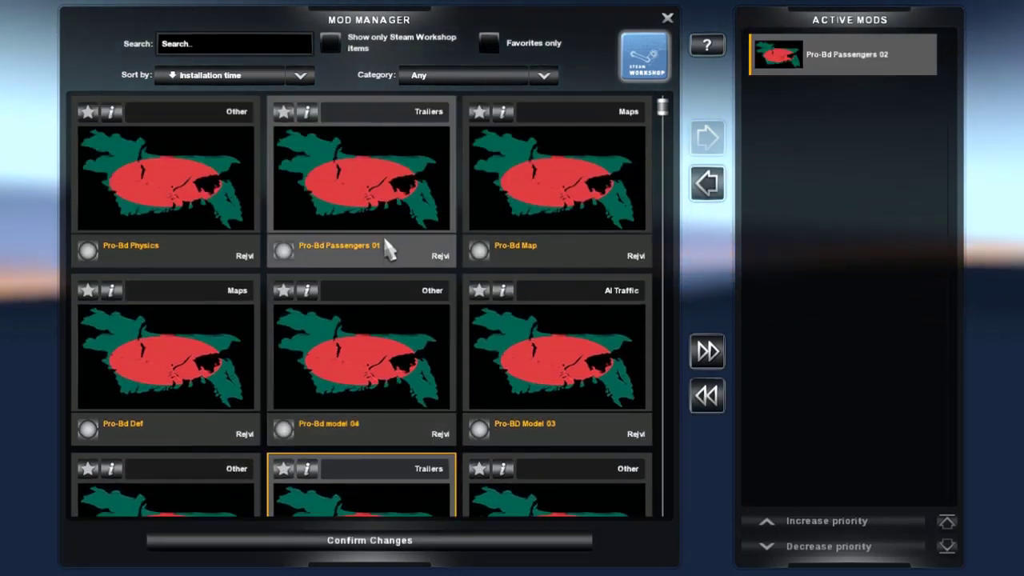
double_click(387, 243)
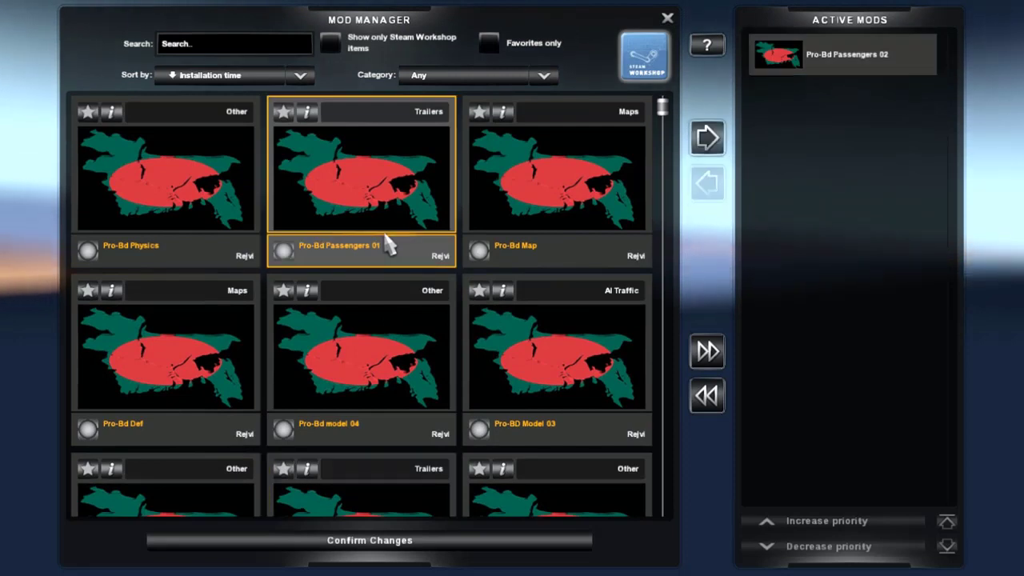
double_click(528, 245)
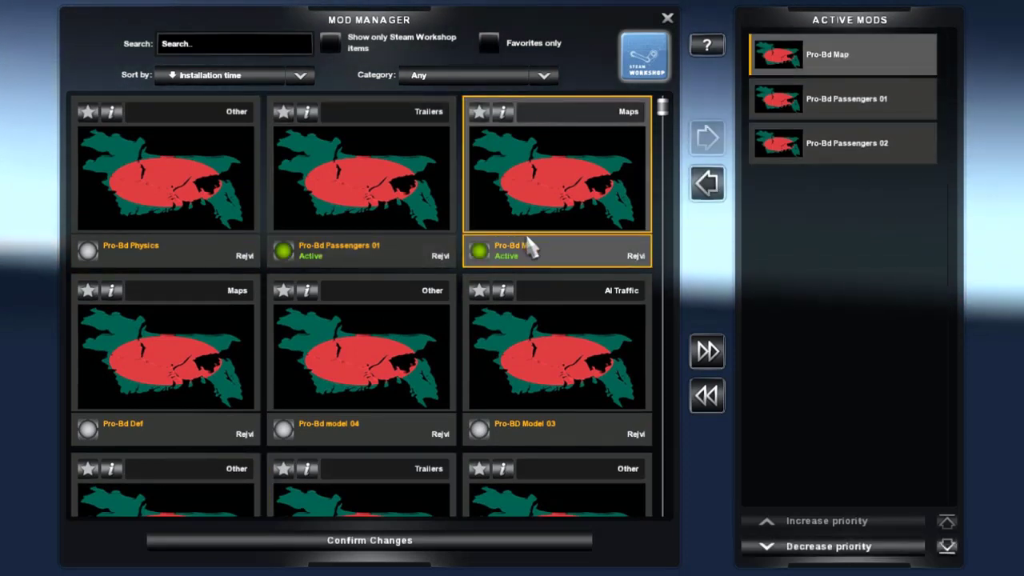
Step: Activate the Pro-Bd model 04 mod, followed by Pro-BD Model 03
scroll(528, 248, "down", 3)
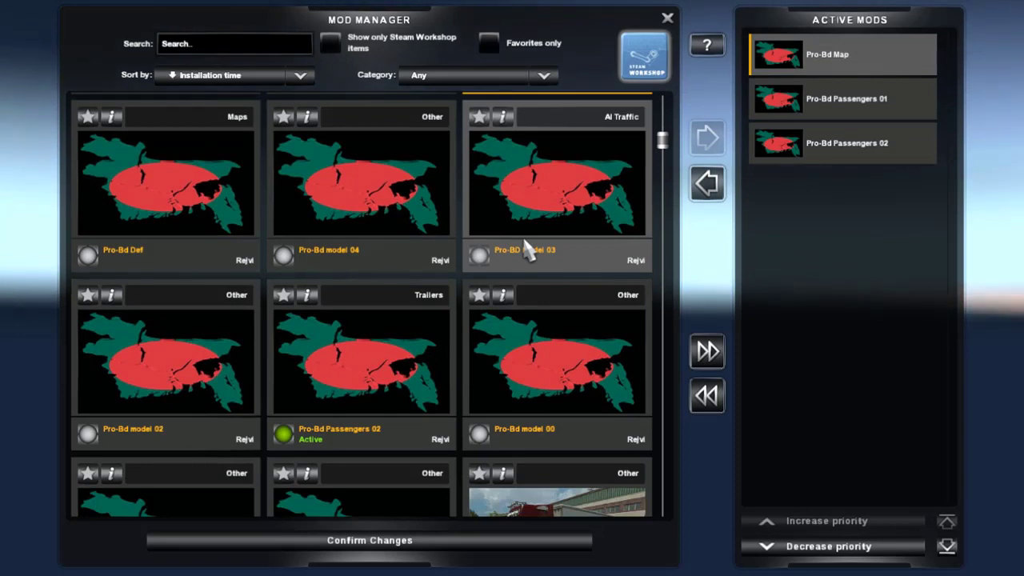
scroll(528, 249, "down", 2)
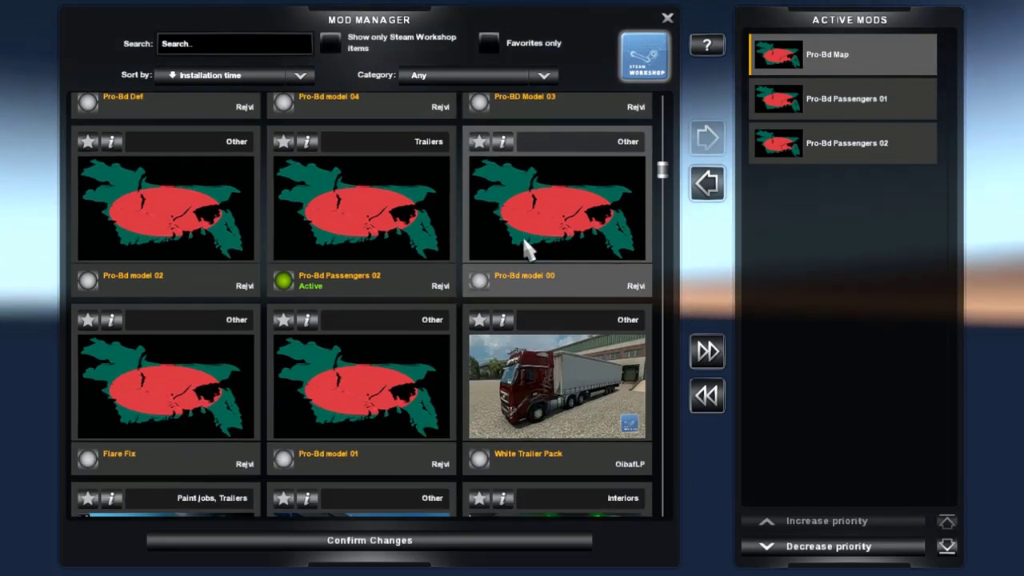
scroll(526, 249, "up", 3)
double_click(423, 256)
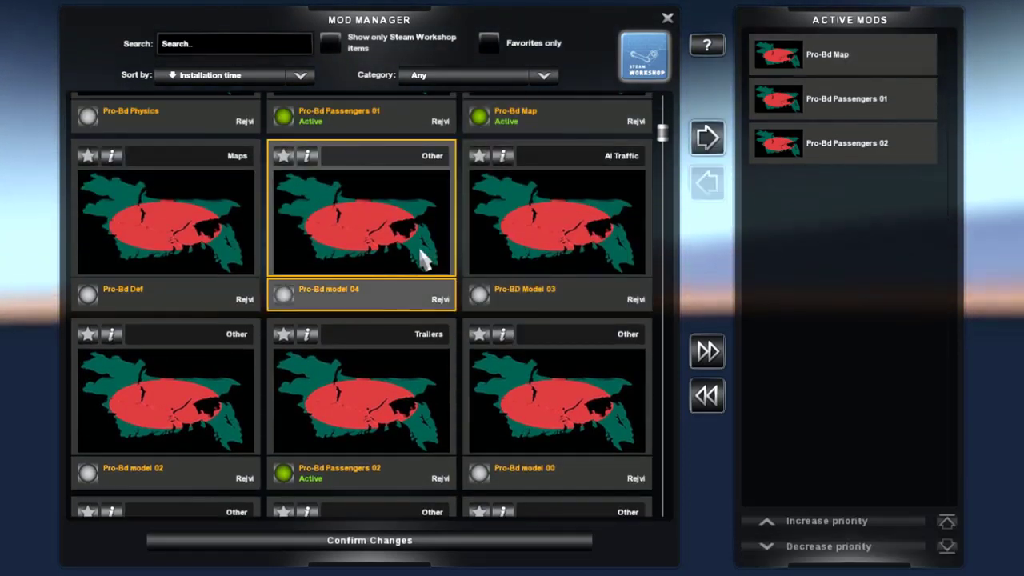
double_click(550, 257)
Step: Activate the Pro-Bd model 02, Pro-Bd model 01 and Pro-Bd model 00 mods in that order
scroll(528, 258, "down", 2)
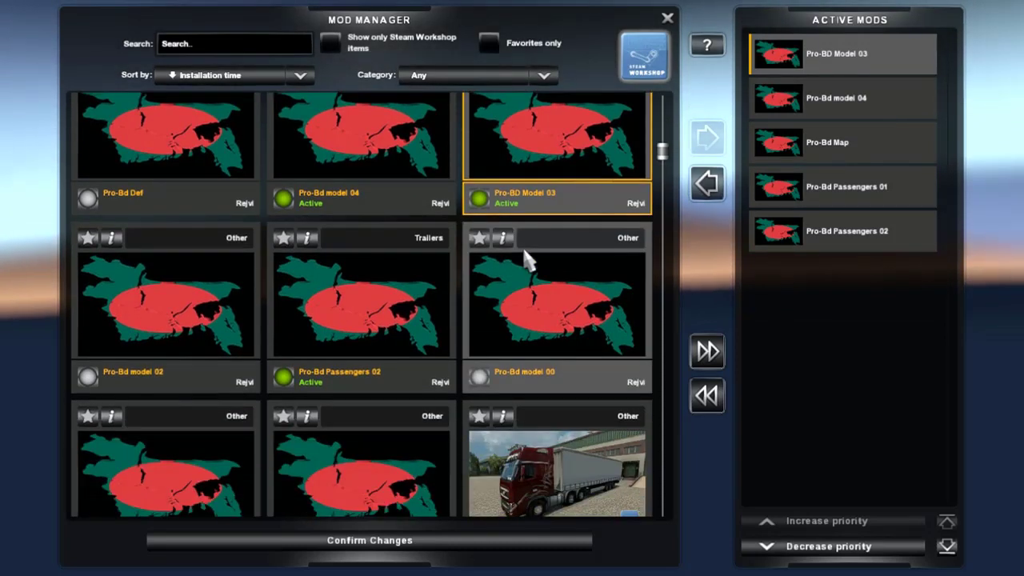
scroll(525, 250, "down", 2)
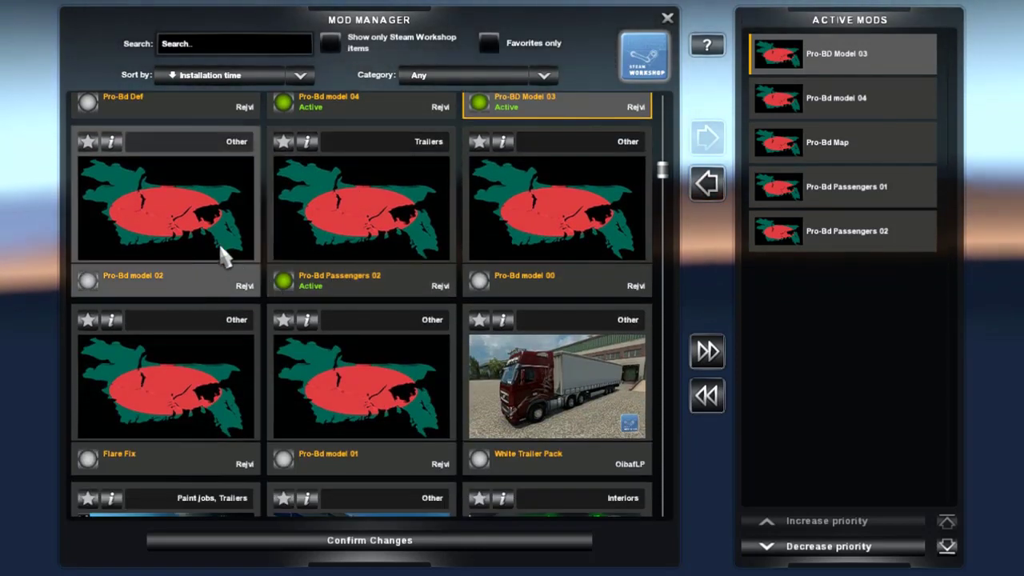
double_click(227, 253)
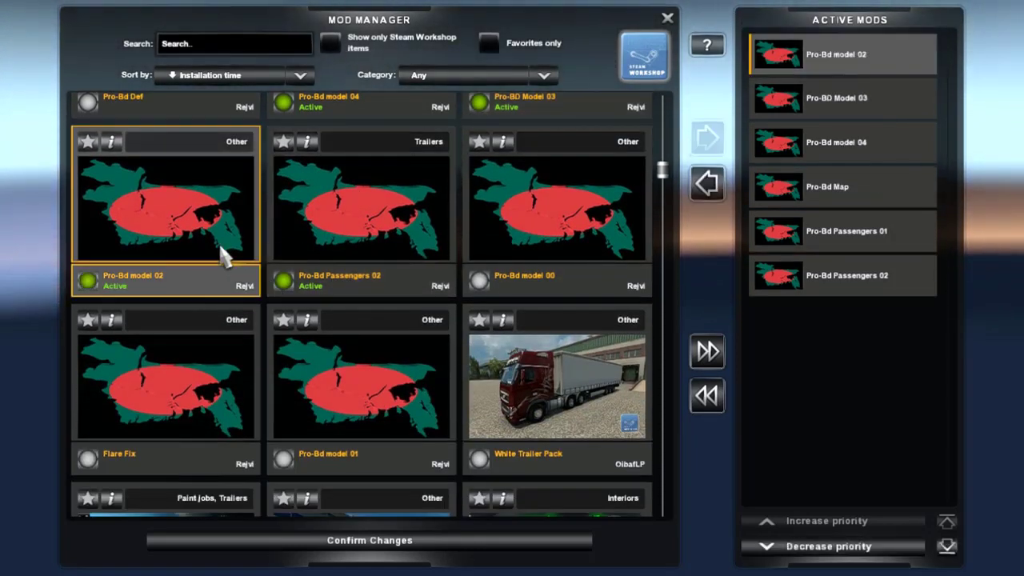
double_click(398, 387)
scroll(524, 322, "up", 2)
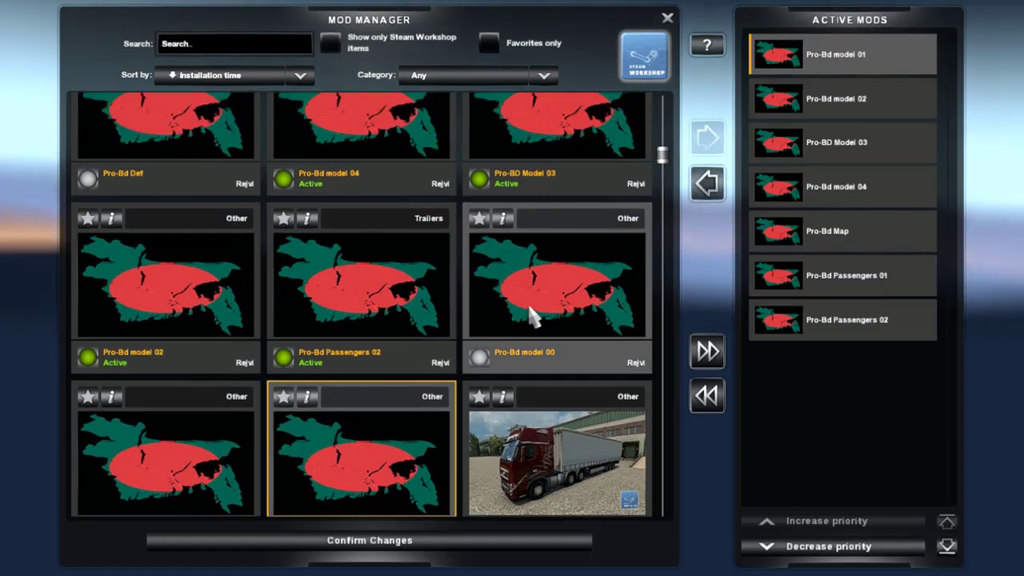
double_click(530, 316)
Step: Activate the Pro-Bd Def mod and place Flare Fix above it as the highest-priority active mod
scroll(305, 293, "up", 2)
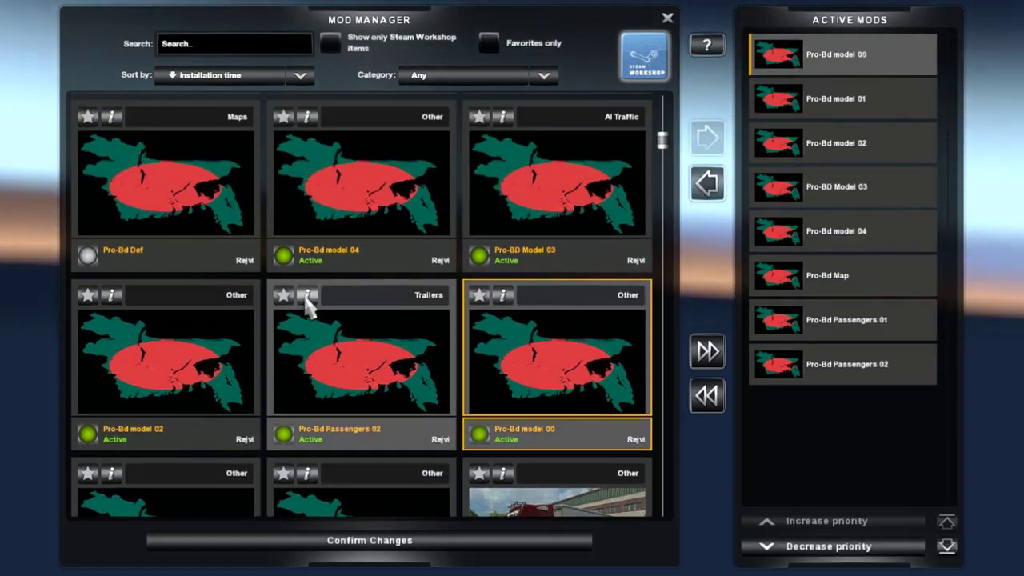
double_click(152, 218)
scroll(165, 228, "down", 4)
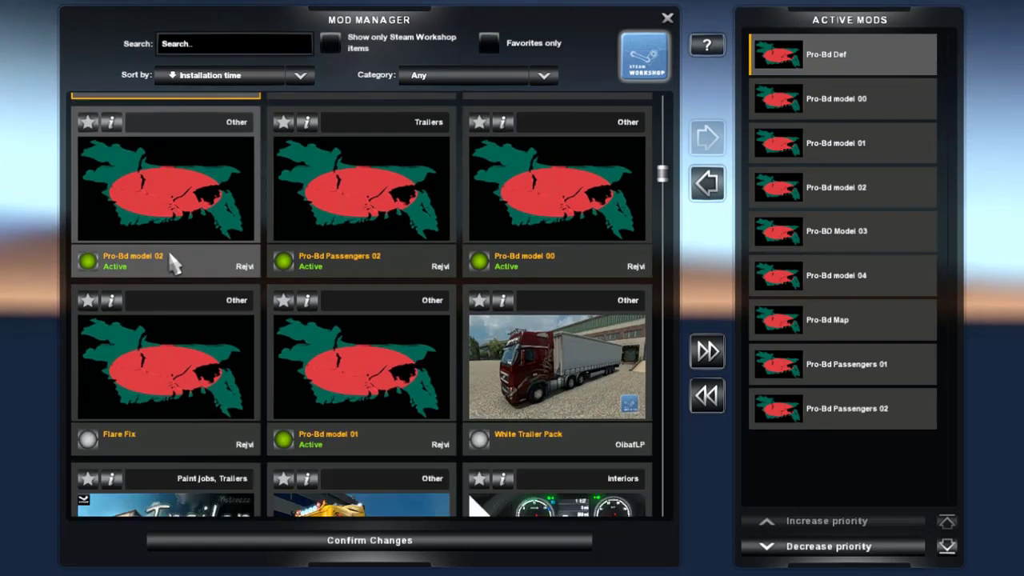
scroll(172, 263, "down", 2)
double_click(178, 301)
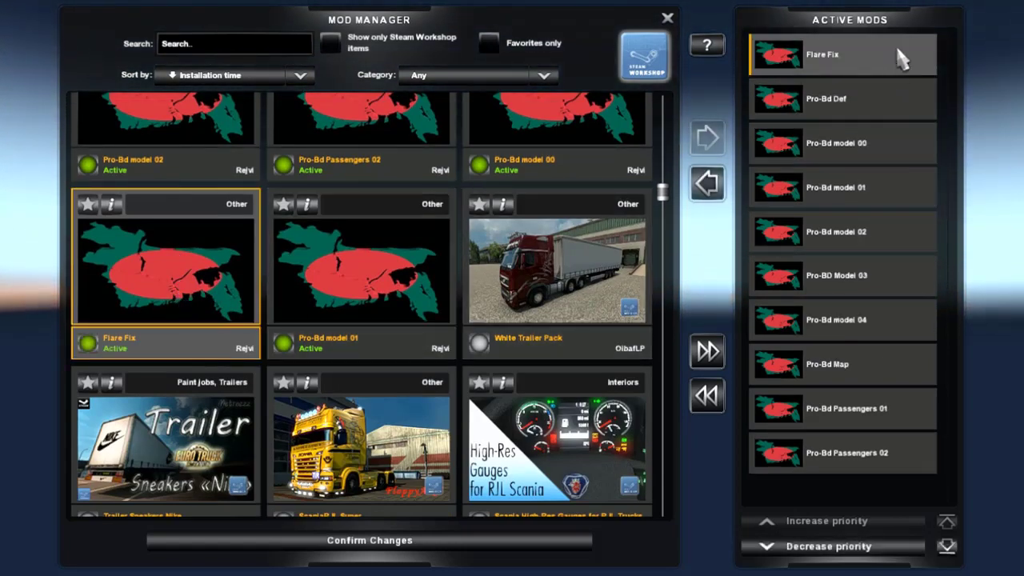
Step: Check the load order of the active mods one by one, from Pro-Bd Def down to Pro-Bd Passengers 02
left_click(889, 88)
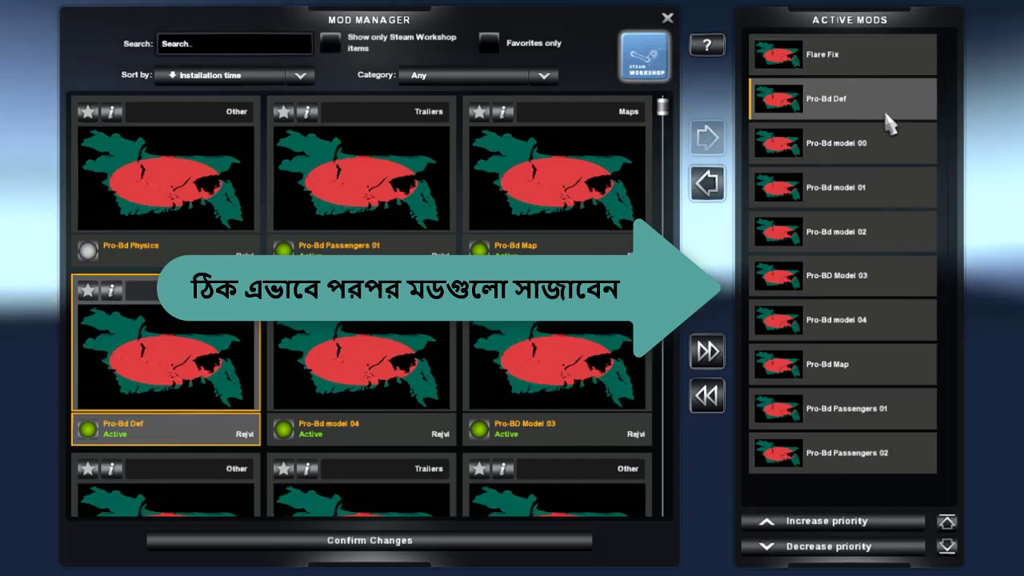
left_click(885, 157)
left_click(885, 188)
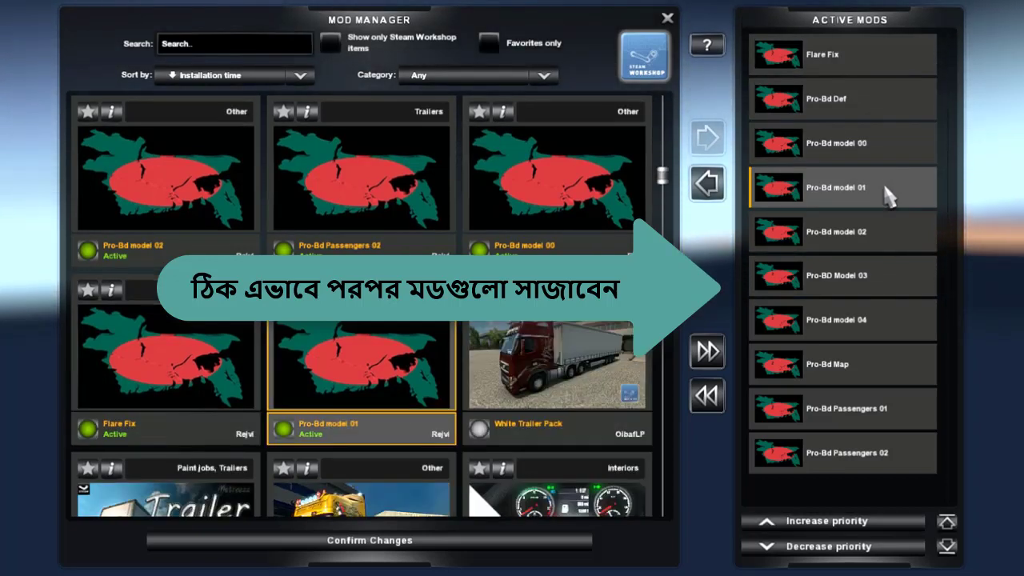
left_click(885, 239)
left_click(890, 284)
left_click(885, 332)
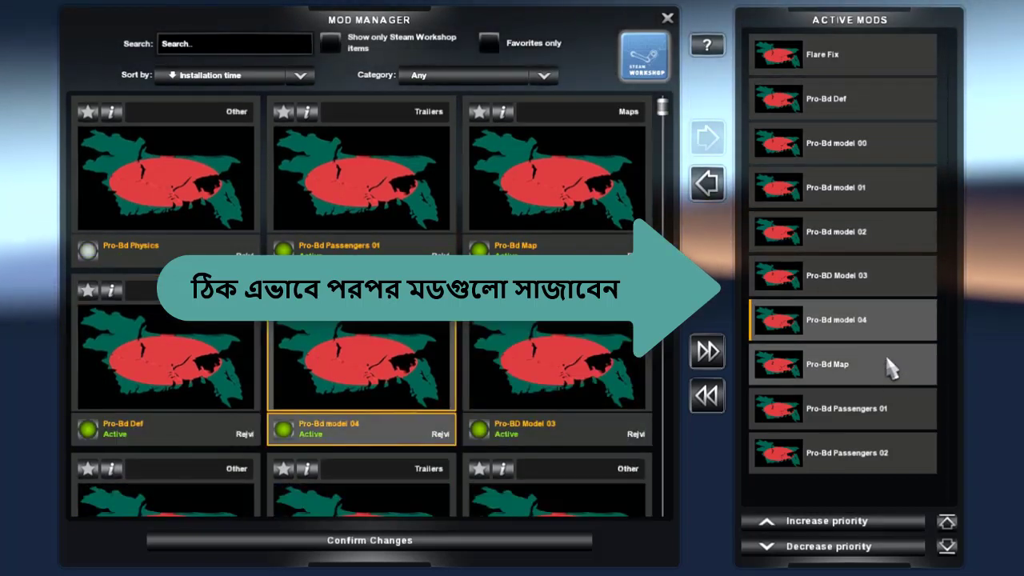
left_click(888, 364)
left_click(901, 413)
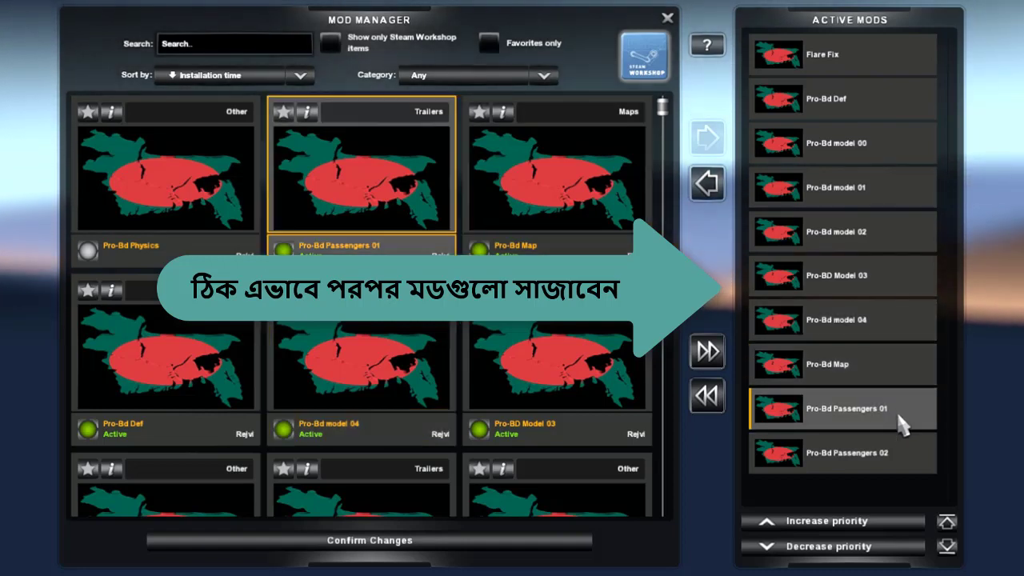
left_click(903, 456)
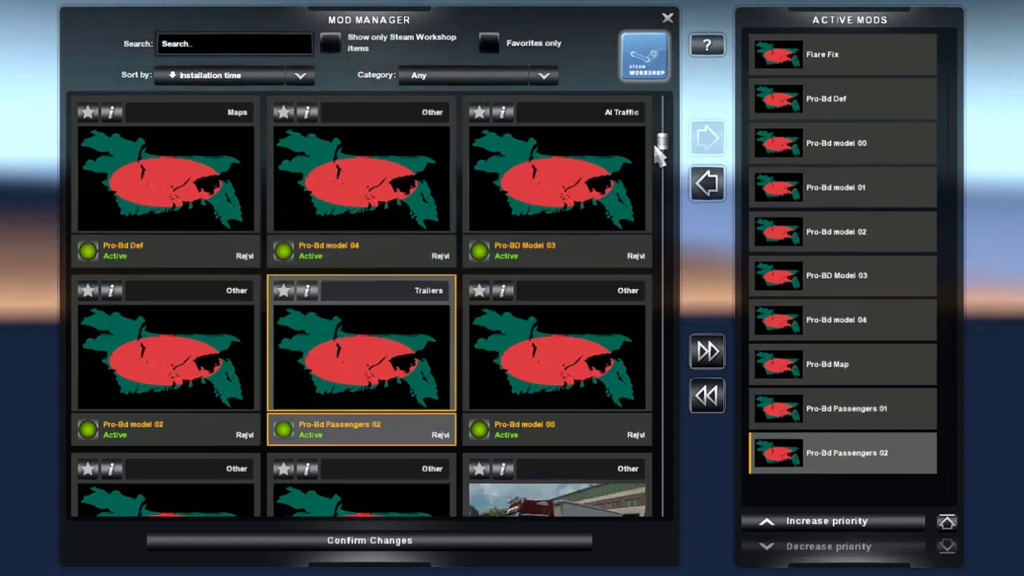
Step: Confirm the mod changes and continue the game with the Pro-BD Map profile
left_click_drag(660, 144, 664, 104)
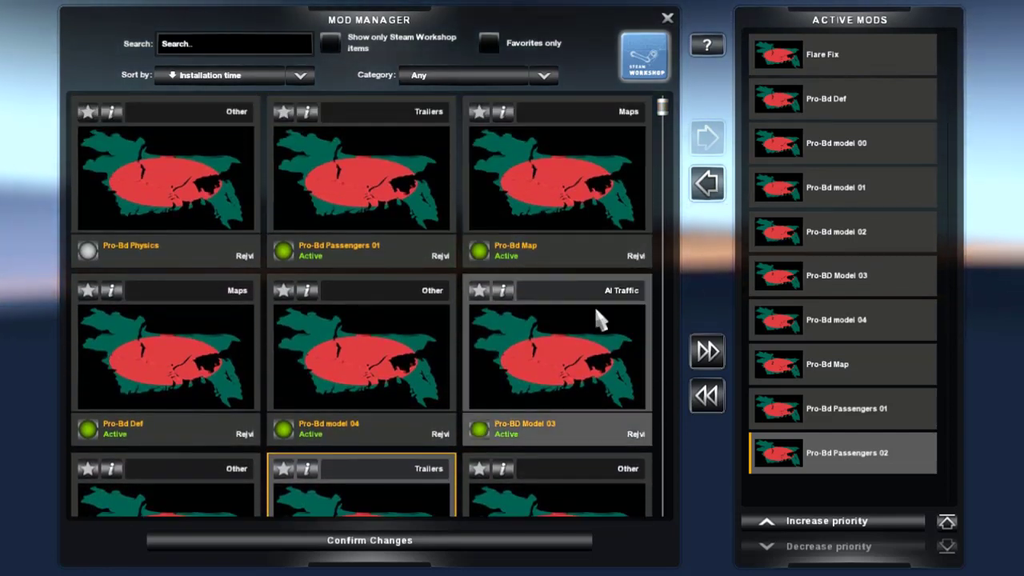
left_click(370, 545)
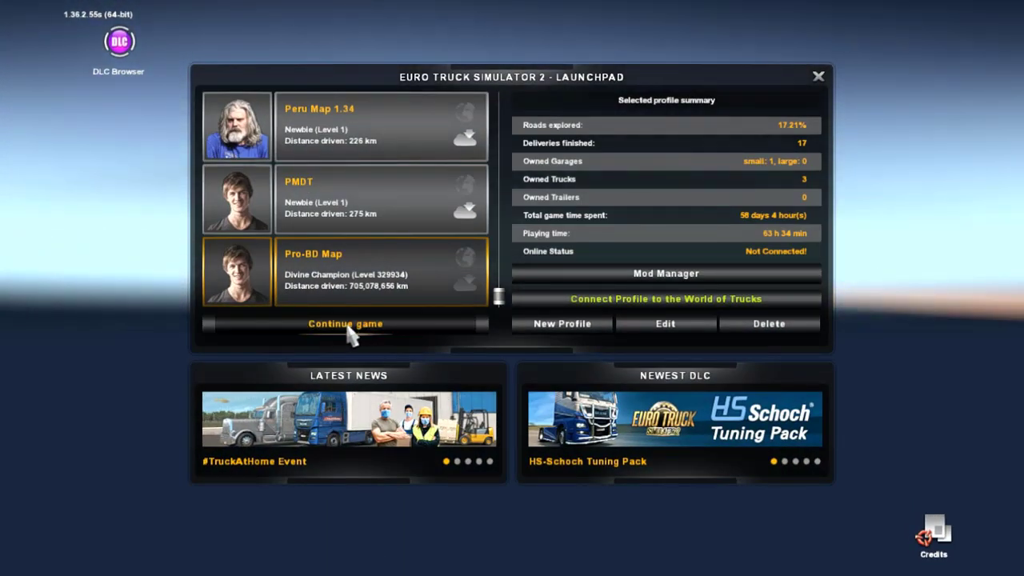
left_click(349, 333)
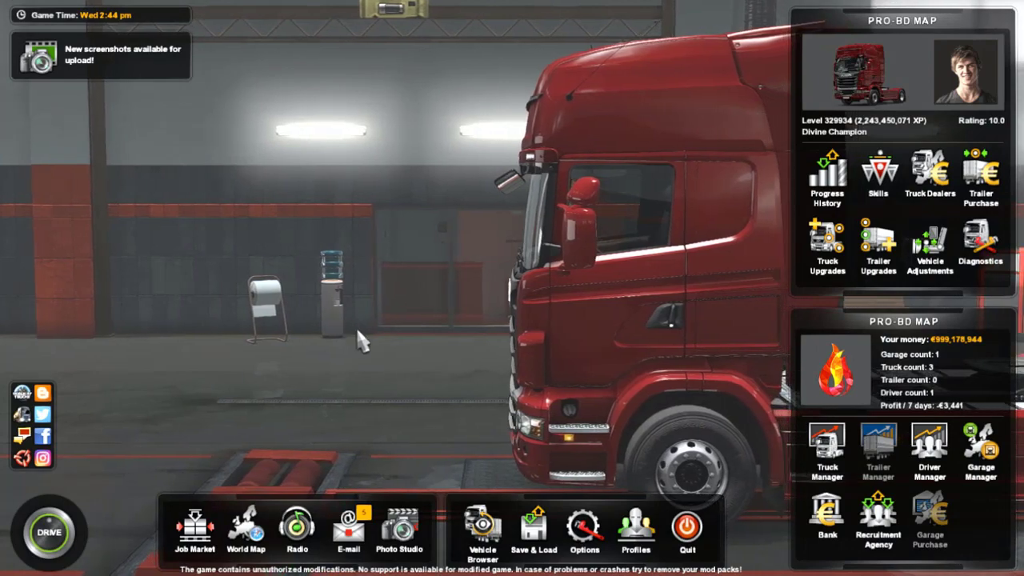
Step: Open the world map and examine the Bangladesh cities and roads across its regions
left_click(248, 543)
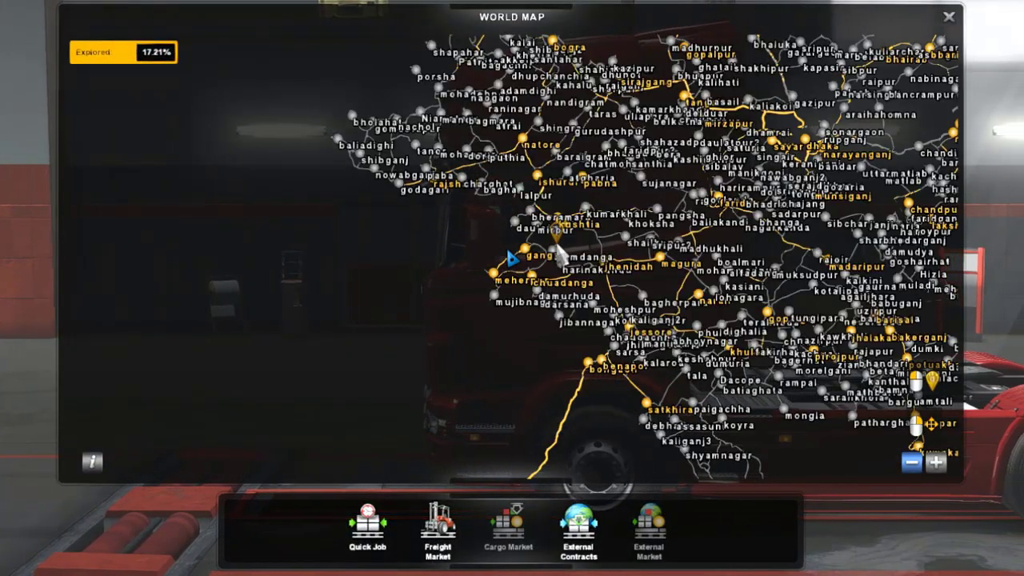
scroll(557, 254, "down", 3)
scroll(388, 298, "up", 3)
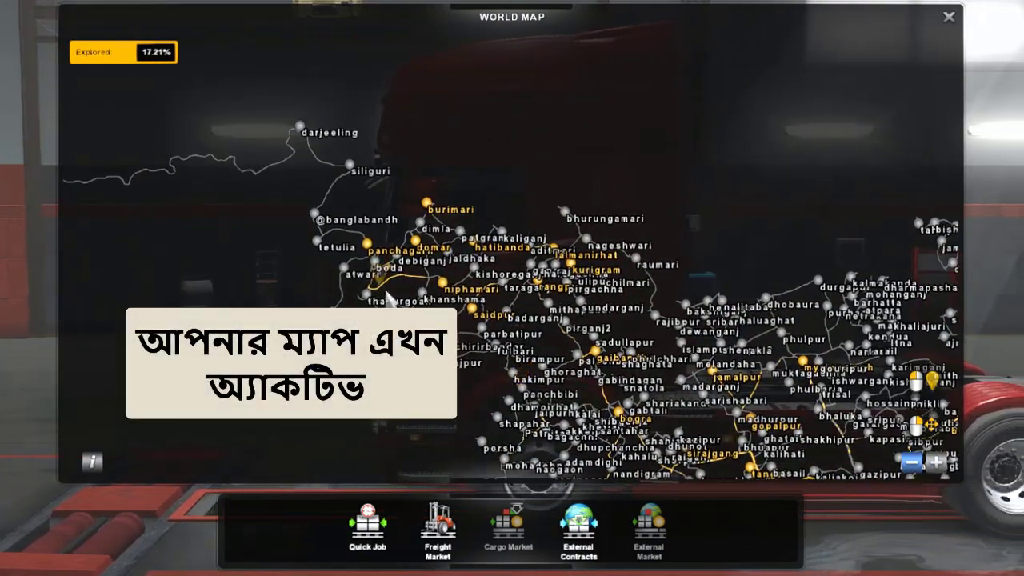
left_click_drag(388, 297, 469, 286)
left_click_drag(742, 417, 491, 359)
left_click_drag(856, 318, 824, 253)
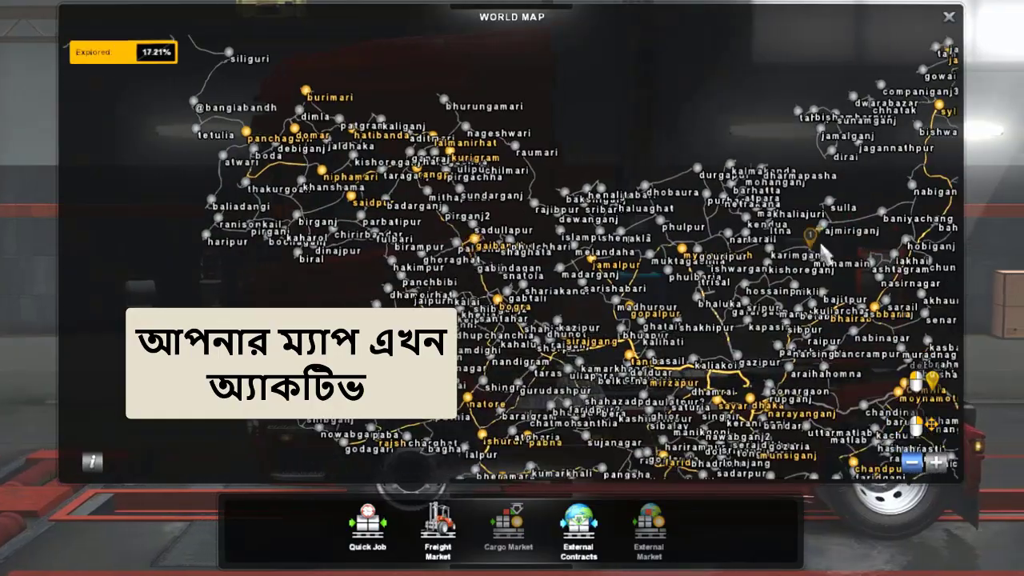
left_click_drag(632, 427, 476, 355)
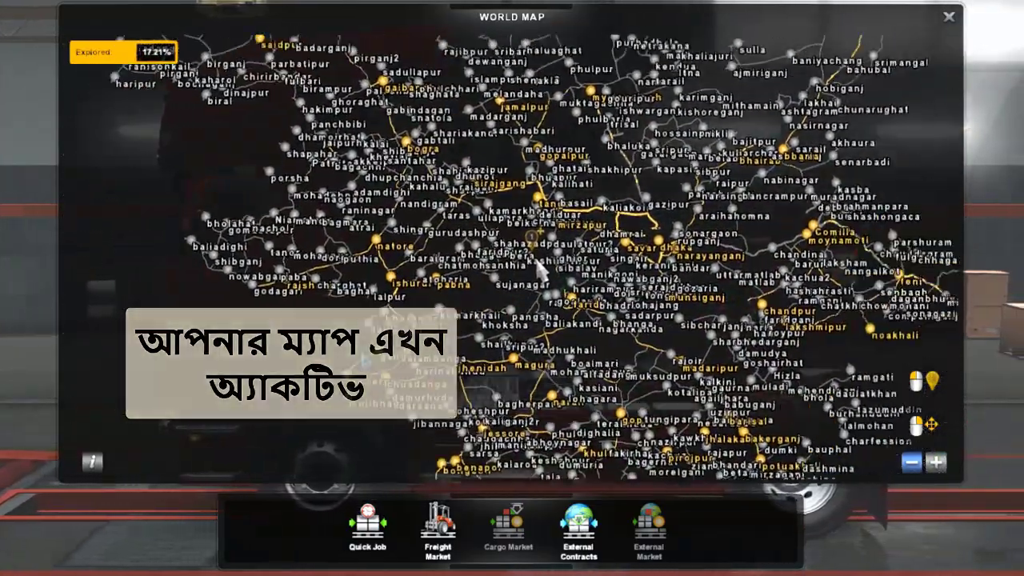
left_click_drag(788, 307, 688, 160)
left_click_drag(576, 337, 632, 203)
left_click_drag(860, 240, 733, 448)
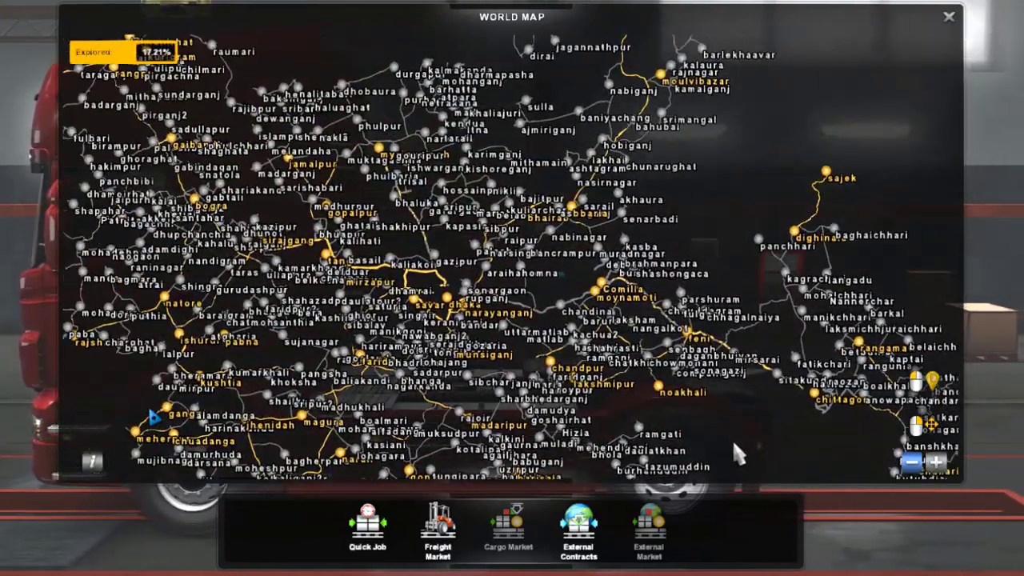
left_click_drag(385, 264, 590, 332)
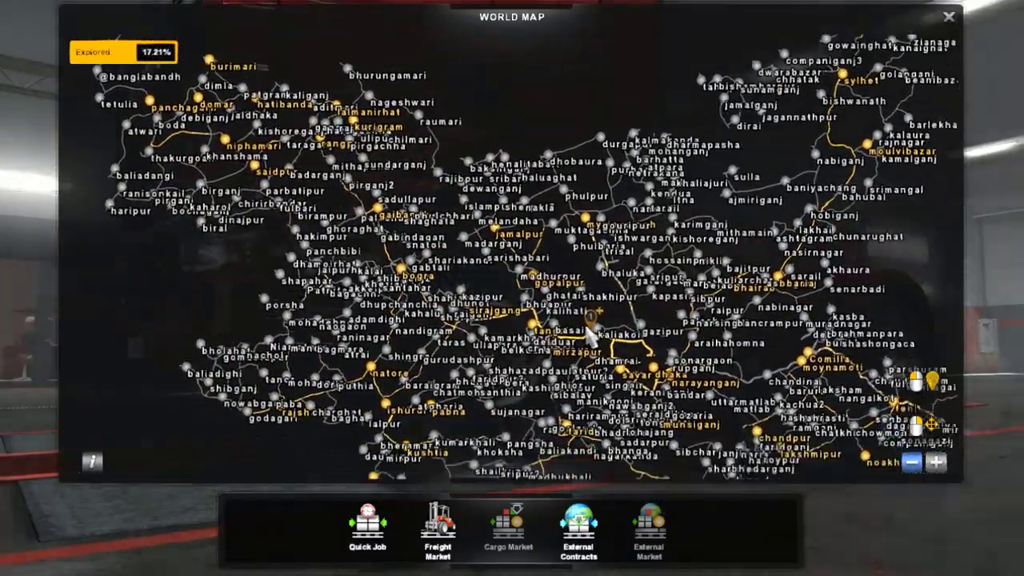
scroll(560, 238, "down", 5)
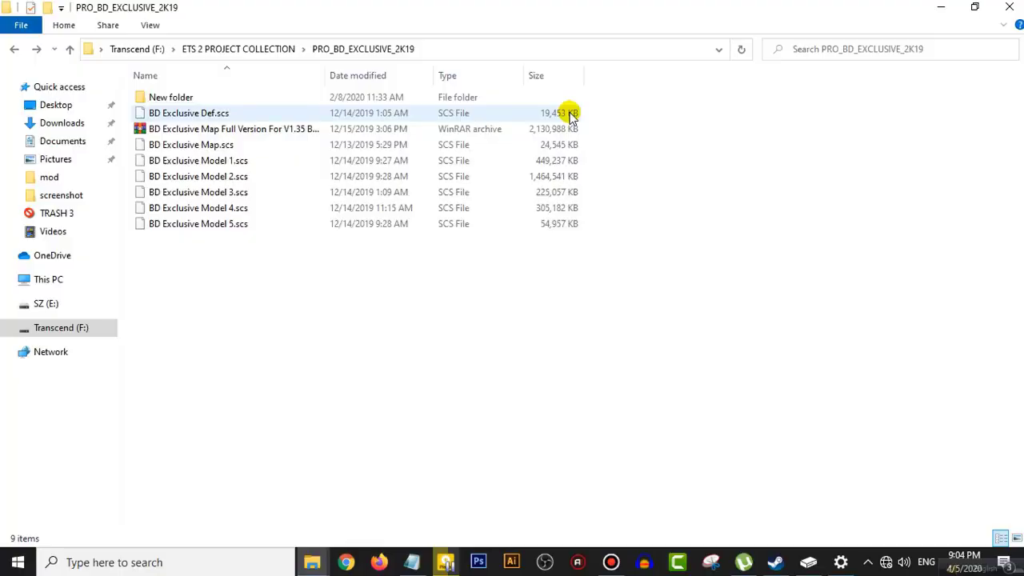
Step: Check the extracted BD Exclusive .scs files in the PRO_BD_EXCLUSIVE_2K19 folder one by one, from Def through Map to Model 5
left_click(570, 113)
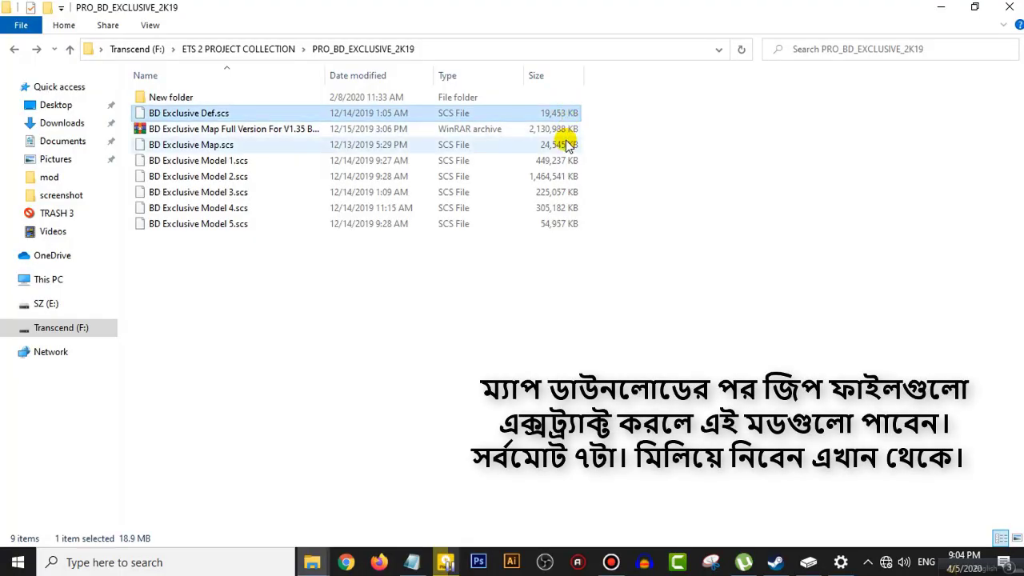
left_click(567, 145)
left_click(567, 160)
left_click(565, 176)
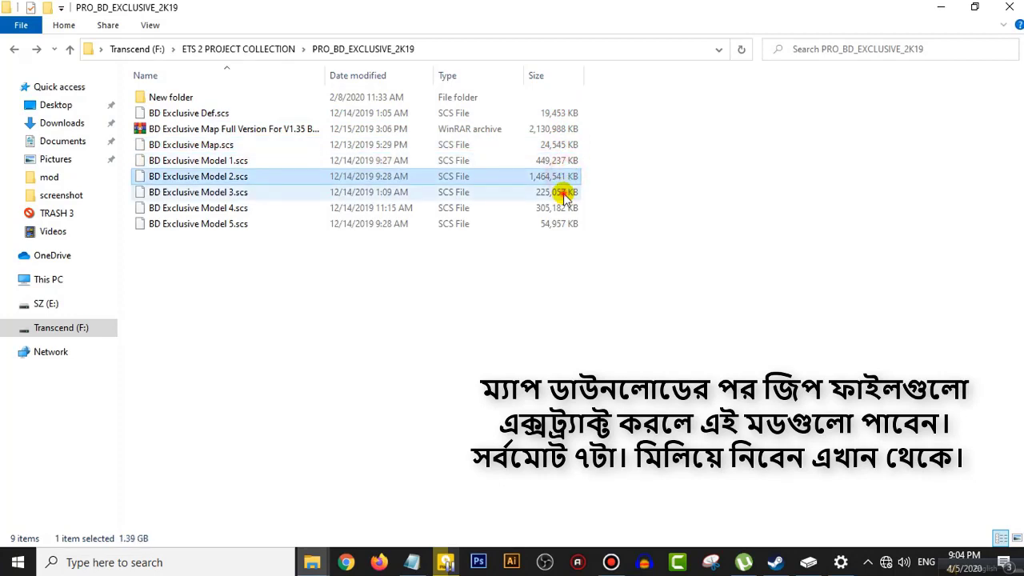
left_click(564, 193)
left_click(563, 208)
left_click(564, 224)
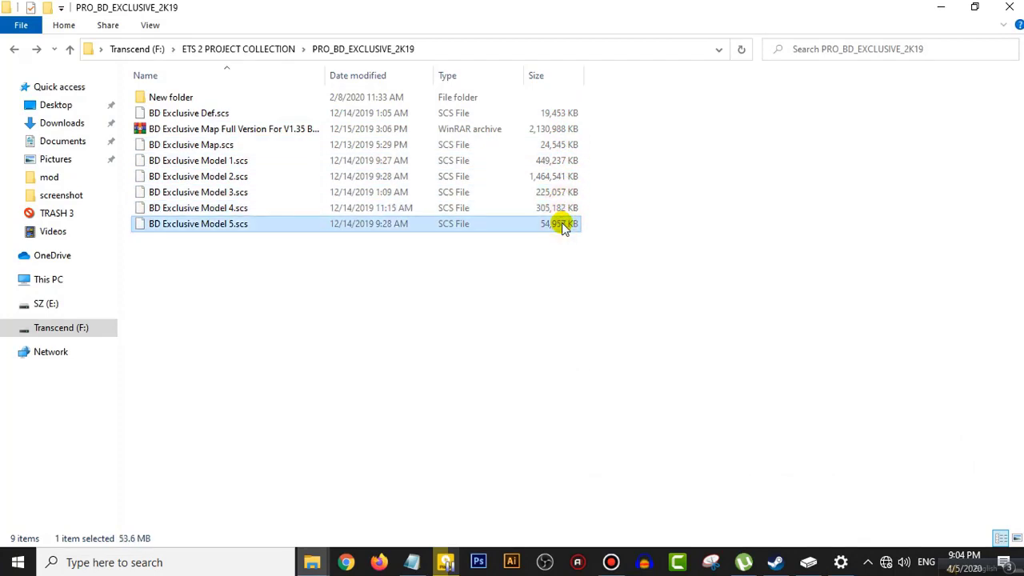
Step: Copy the seven BD Exclusive .scs files, leaving out the archive, into the Euro Truck Simulator 2 mod folder
left_click_drag(595, 224, 558, 151)
left_click(565, 115, "ctrl")
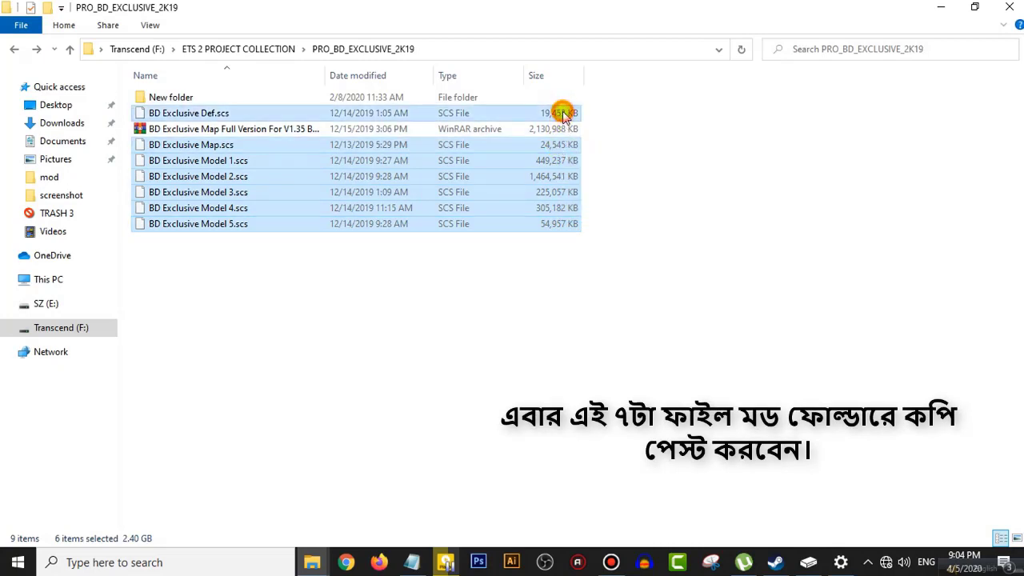
right_click(564, 182)
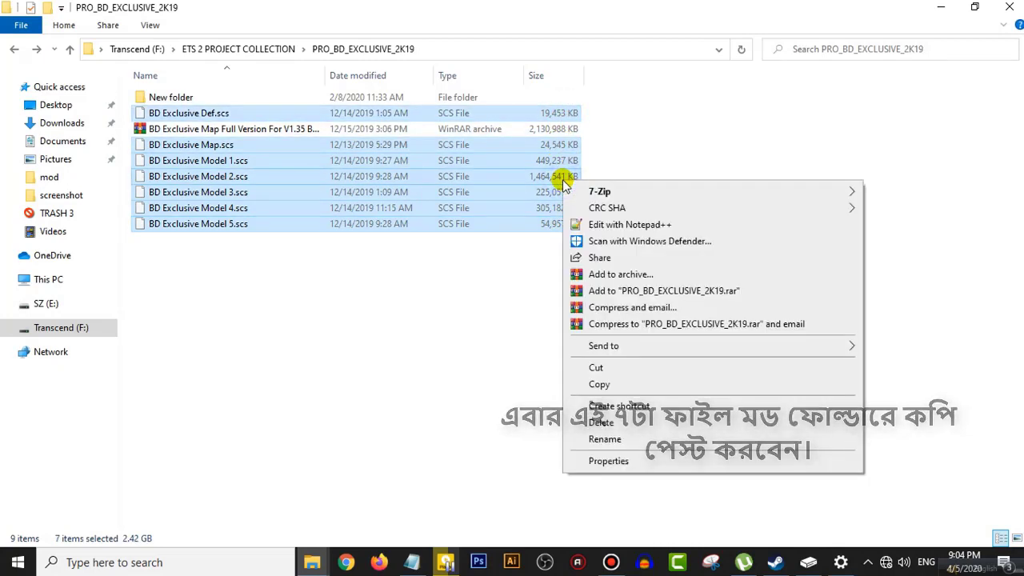
left_click(627, 386)
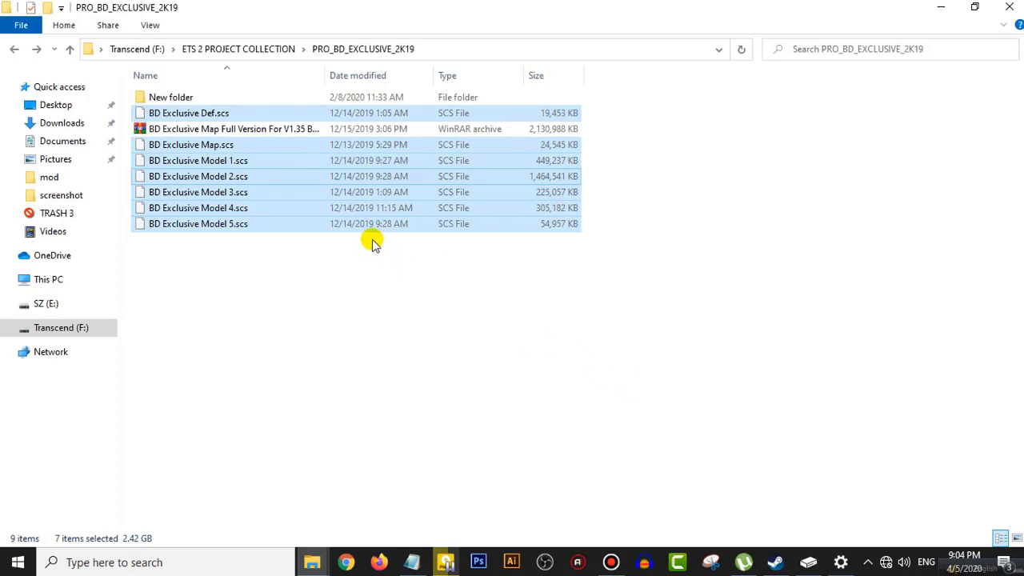
left_click(312, 562)
left_click(264, 510)
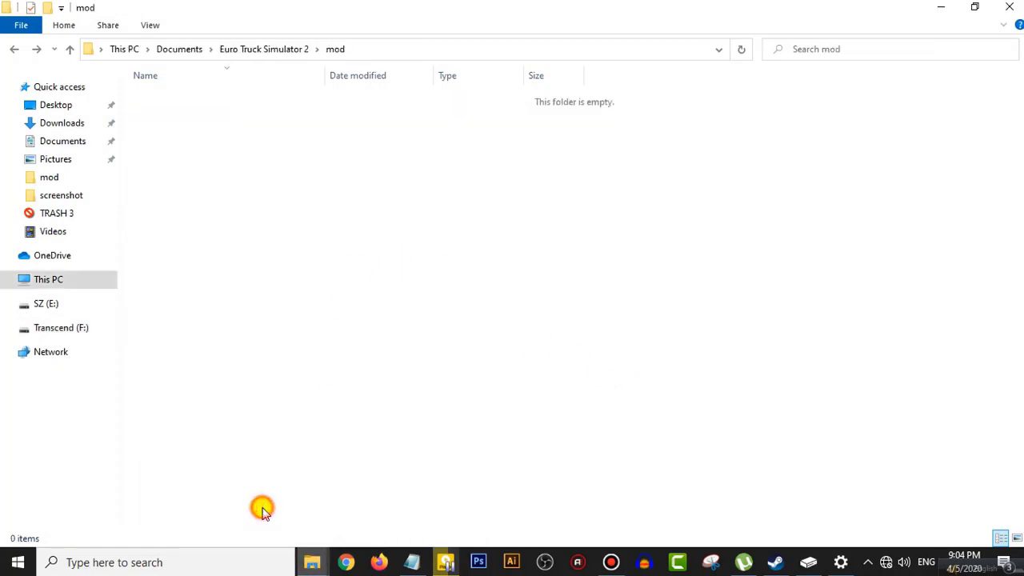
right_click(450, 221)
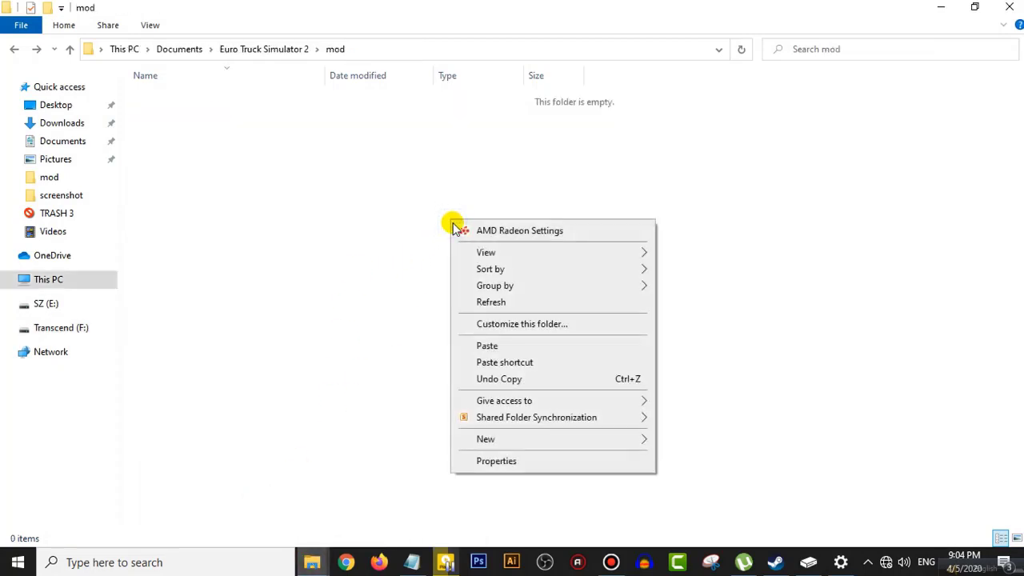
left_click(490, 346)
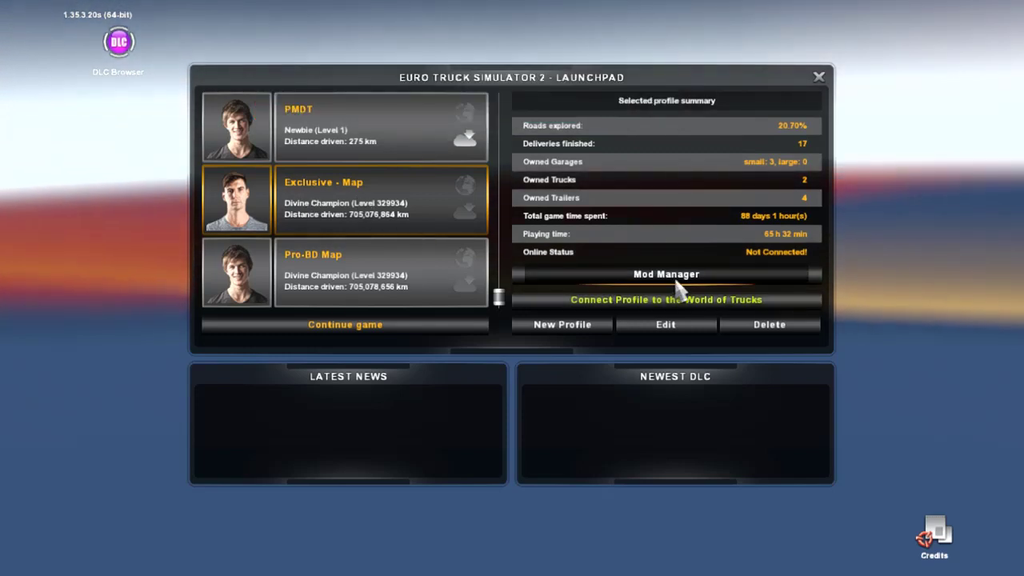
Step: Open the mod manager for the Exclusive - Map profile and activate BD Exclusive Model 5, followed by BD Exclusive Model 4
left_click(676, 283)
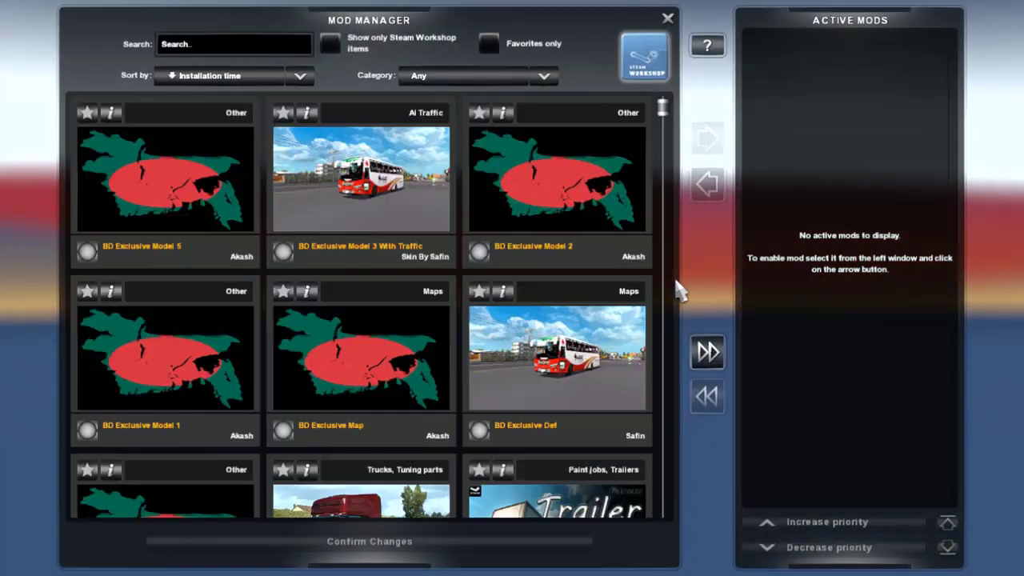
scroll(552, 336, "down", 2)
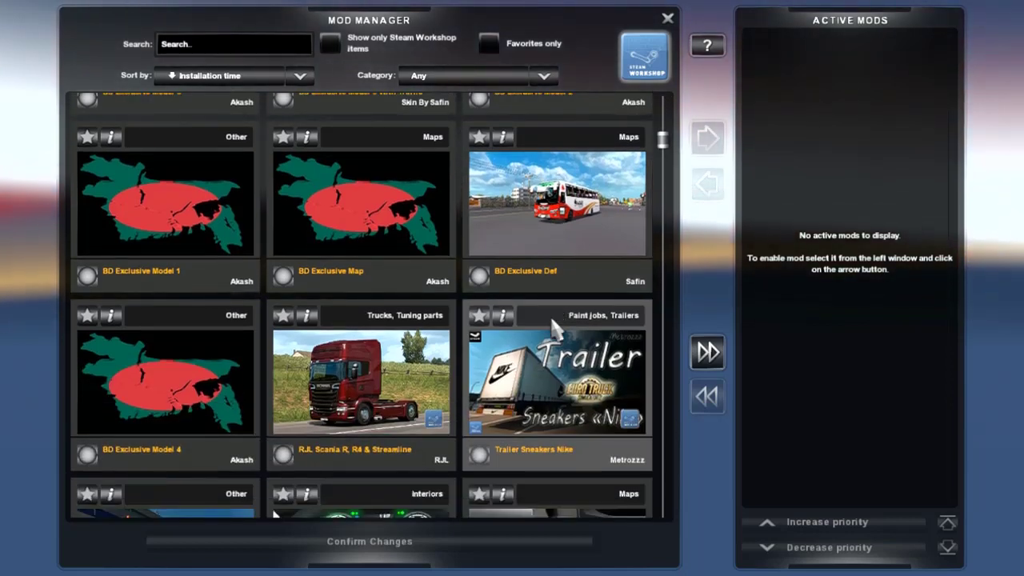
scroll(552, 324, "up", 1)
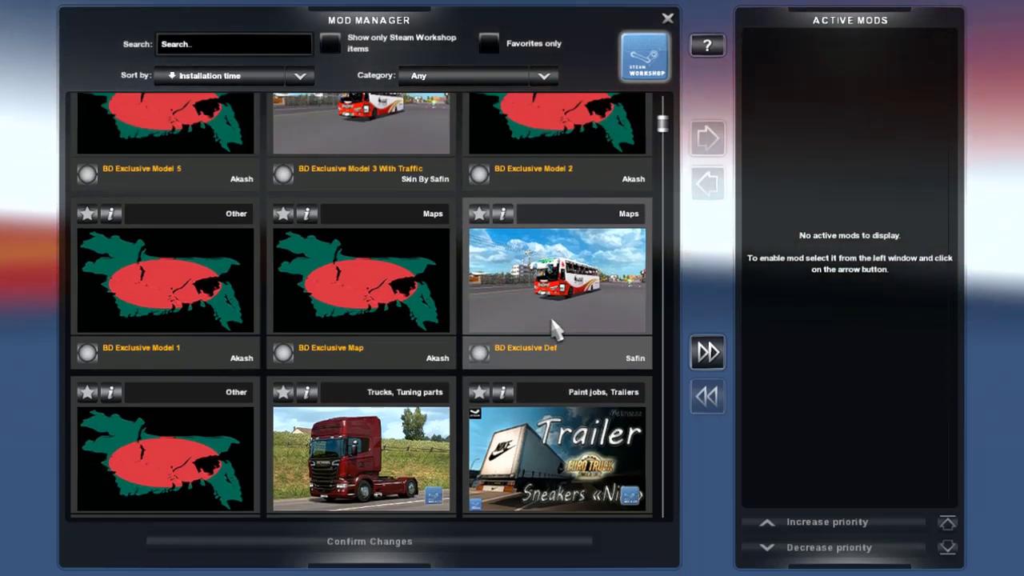
scroll(552, 324, "down", 1)
scroll(552, 324, "up", 1)
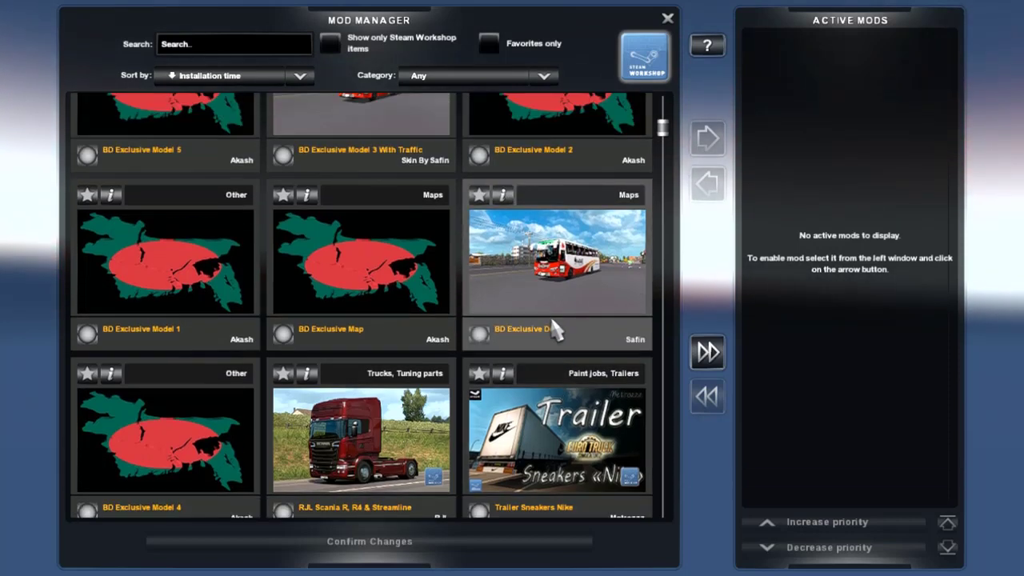
scroll(221, 168, "up", 1)
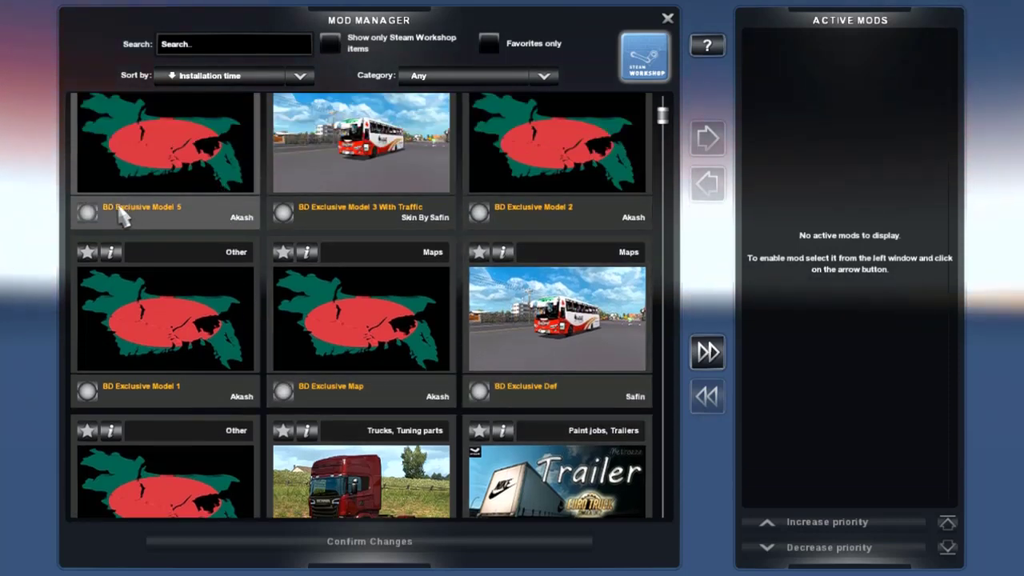
double_click(164, 223)
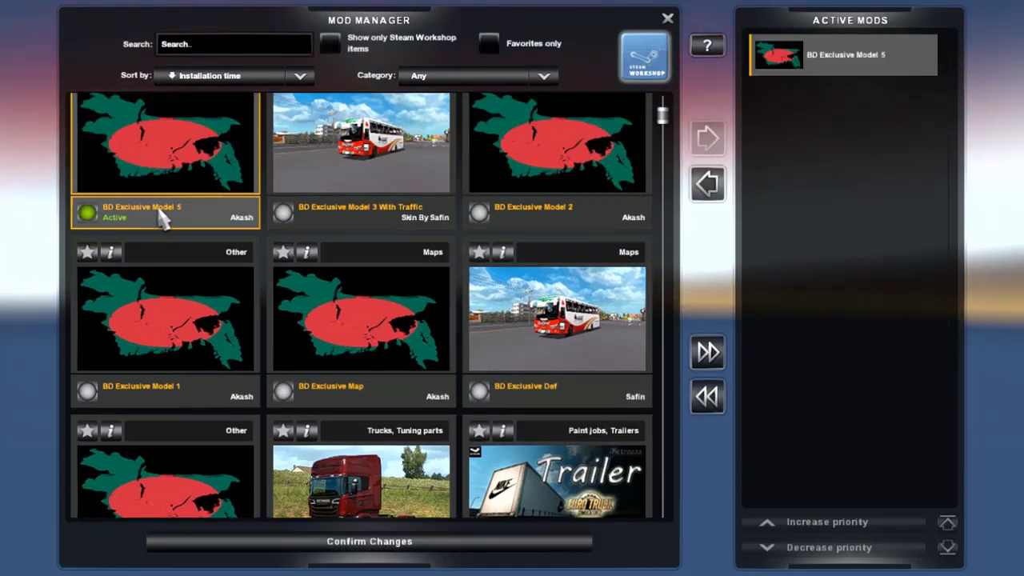
scroll(164, 222, "down", 1)
scroll(160, 320, "down", 1)
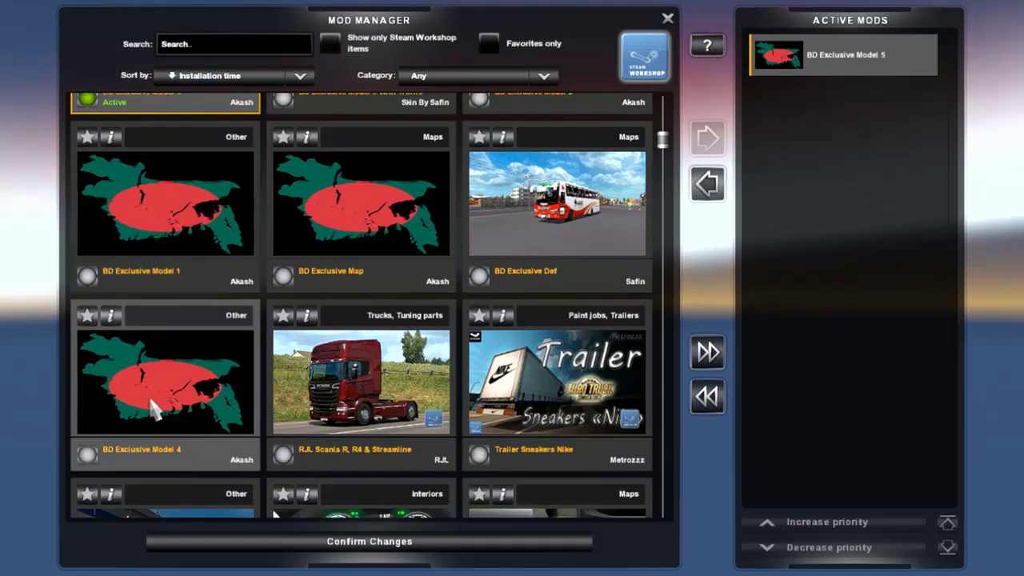
double_click(165, 463)
Step: Activate BD Exclusive Model 3 With Traffic, BD Exclusive Model 1 and BD Exclusive Model 2, in that order
scroll(168, 448, "up", 3)
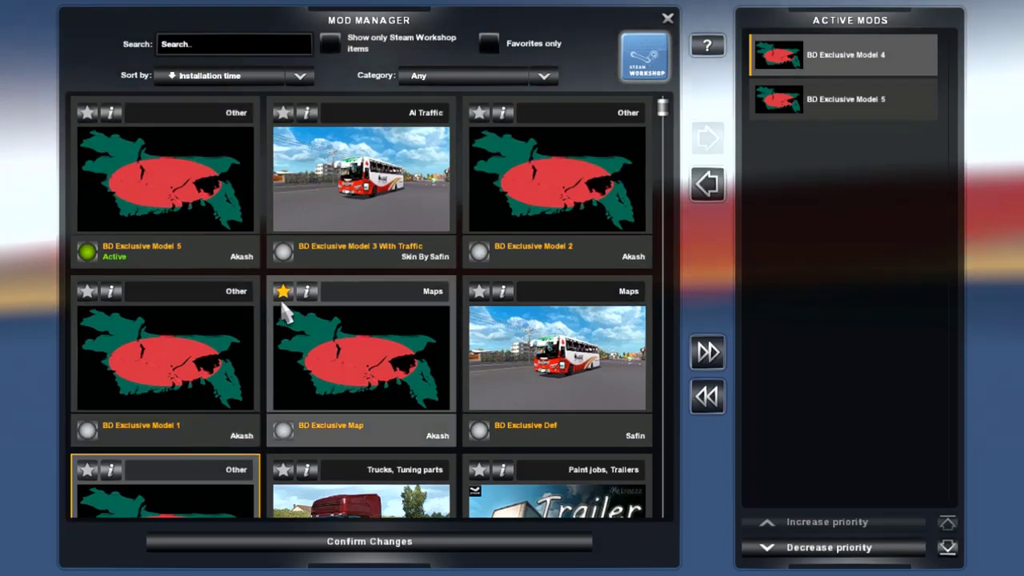
double_click(328, 264)
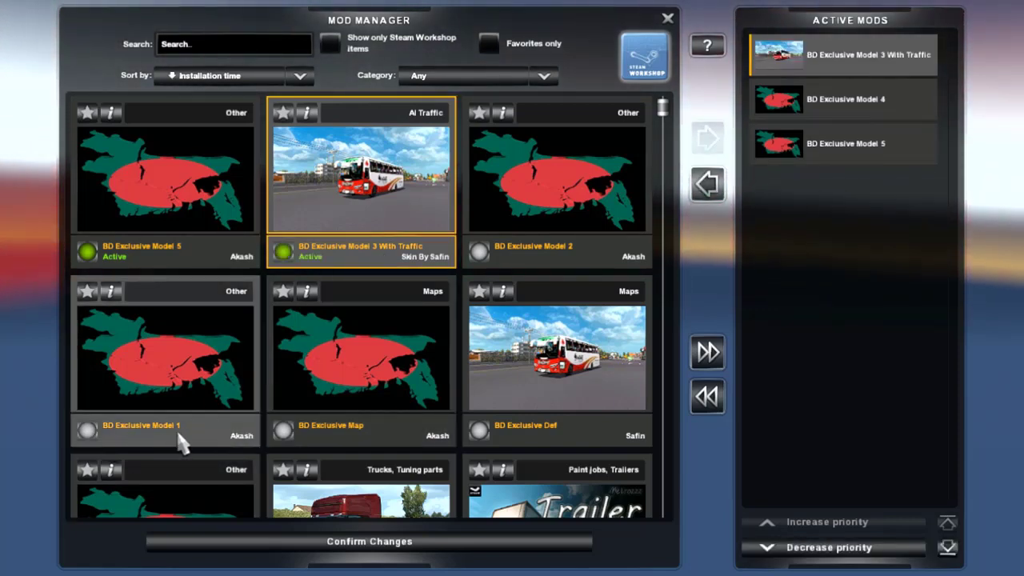
double_click(229, 426)
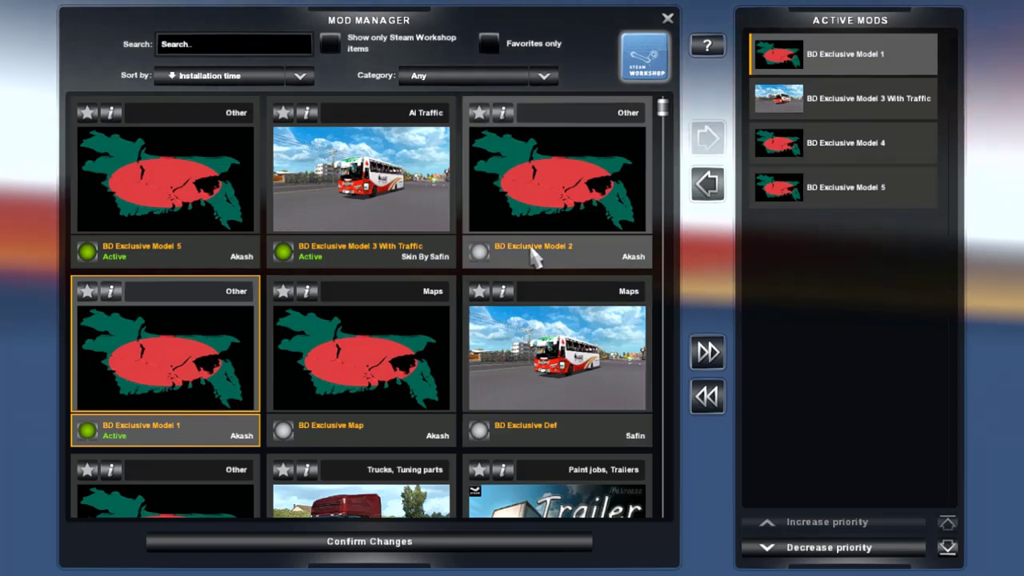
left_click(563, 253)
double_click(563, 254)
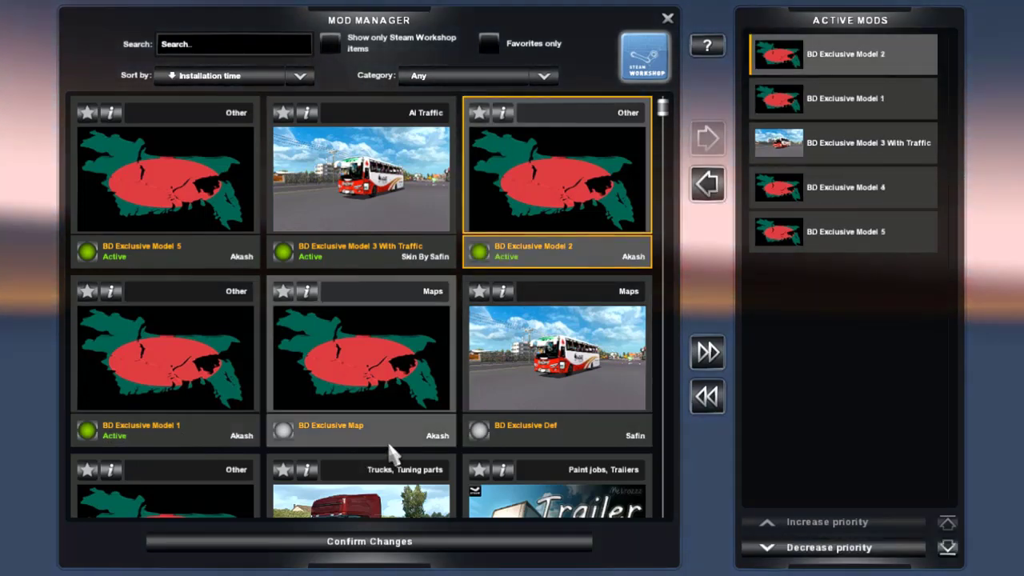
Step: Activate BD Exclusive Def and BD Exclusive Map, and move BD Exclusive Map to the lowest priority
double_click(556, 438)
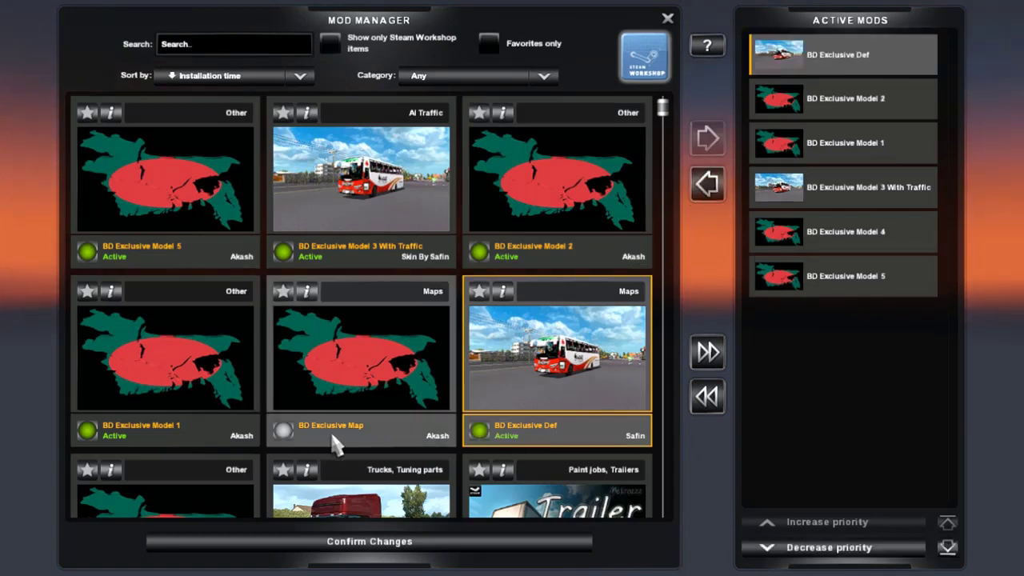
double_click(356, 446)
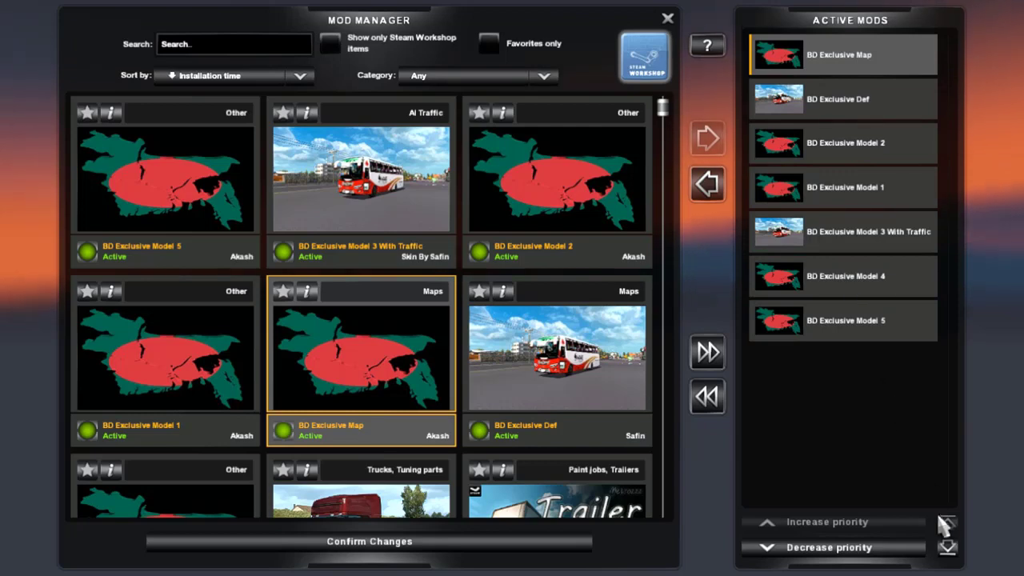
left_click(948, 549)
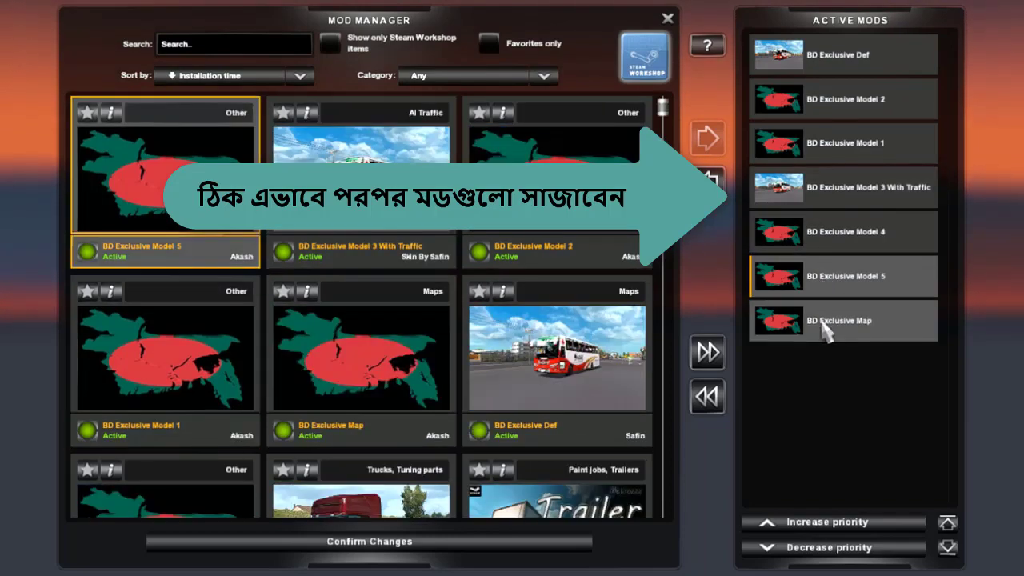
Step: Confirm the mod changes and continue the game with the Exclusive - Map profile
left_click(464, 543)
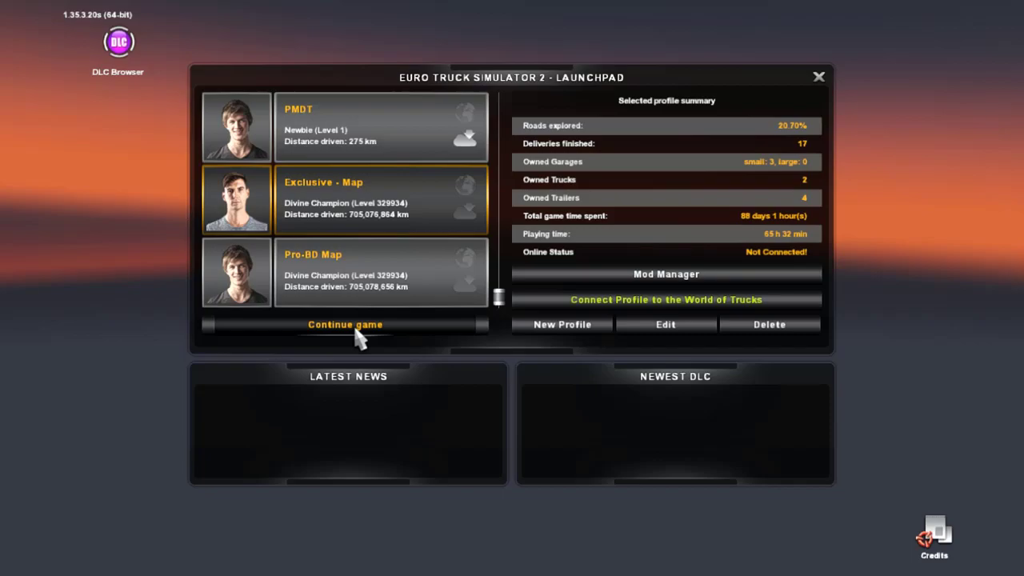
left_click(352, 328)
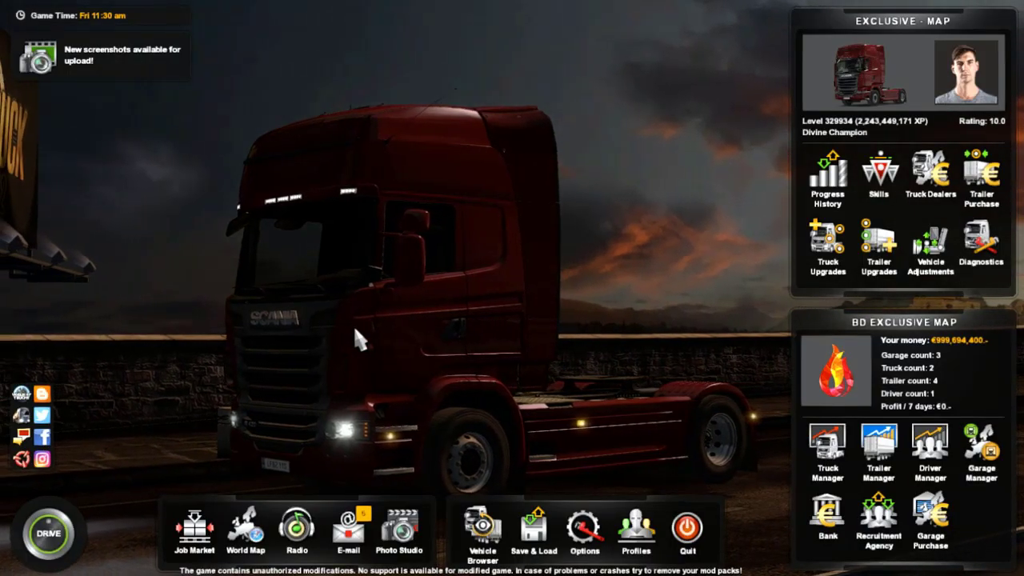
Step: Open the world map and examine the BD Exclusive cities and roads, from the far north to the southern coast
left_click(253, 543)
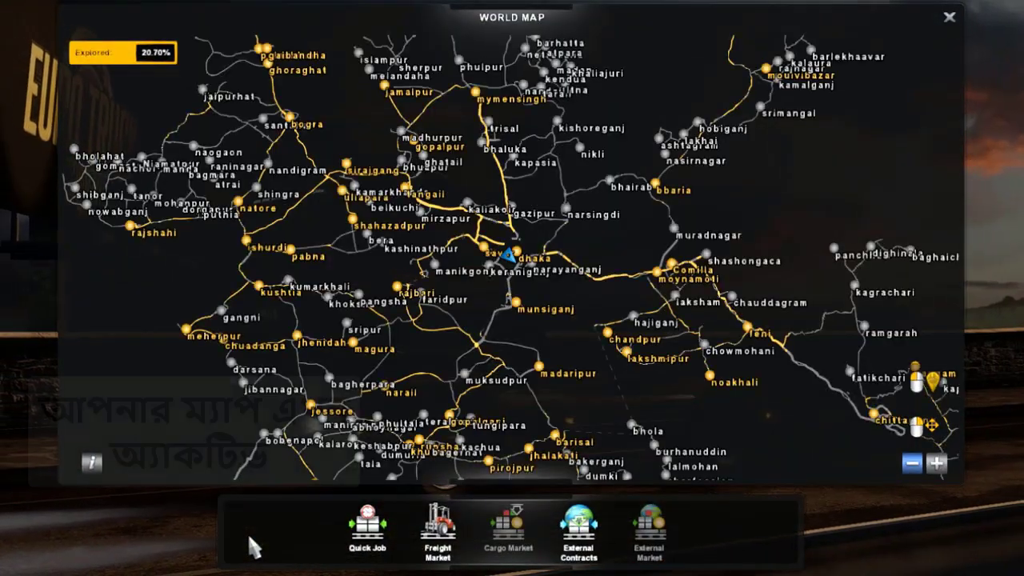
left_click_drag(257, 196, 381, 400)
left_click_drag(297, 184, 470, 401)
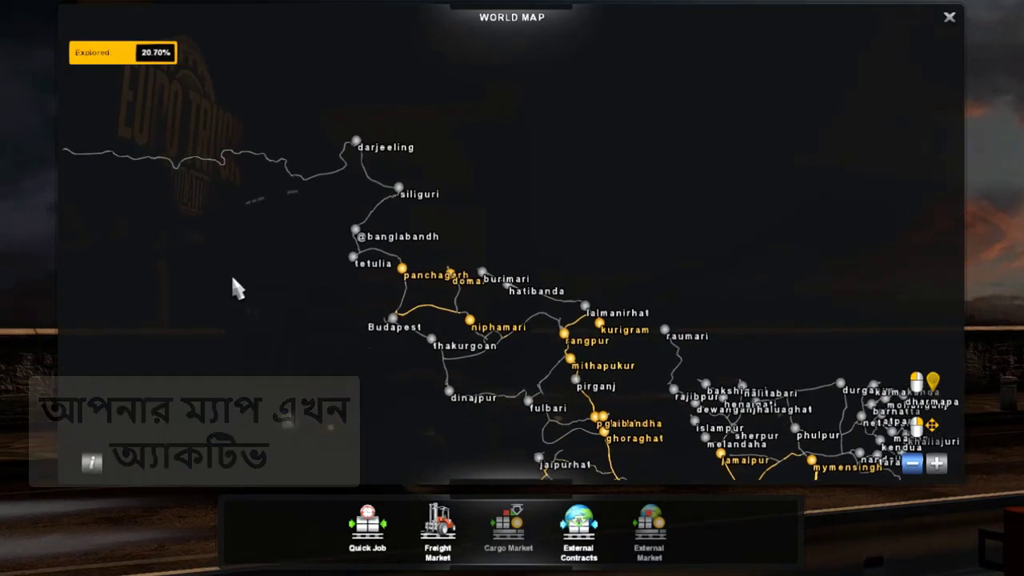
left_click_drag(235, 288, 551, 267)
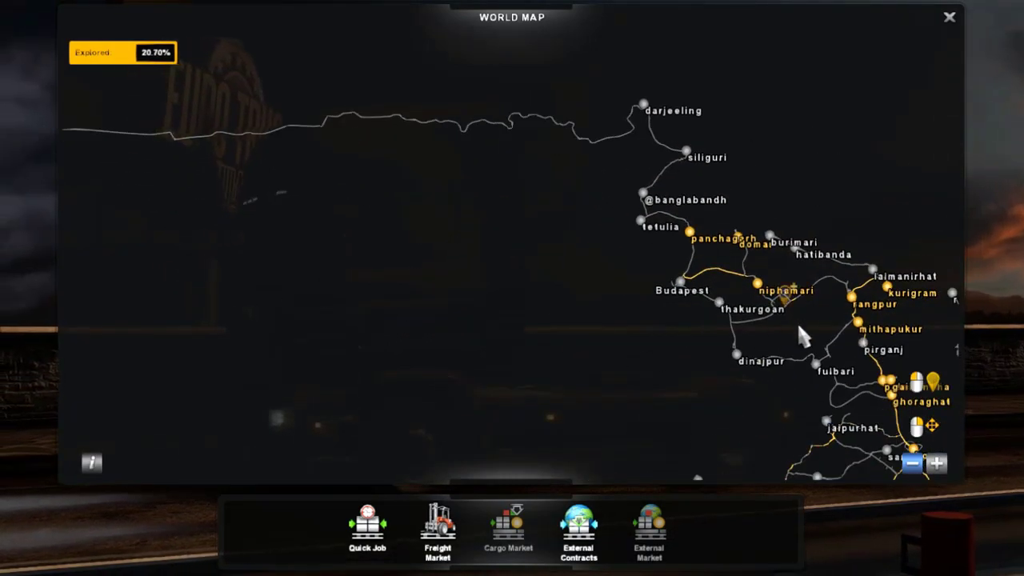
left_click_drag(792, 320, 558, 177)
left_click_drag(616, 393, 540, 224)
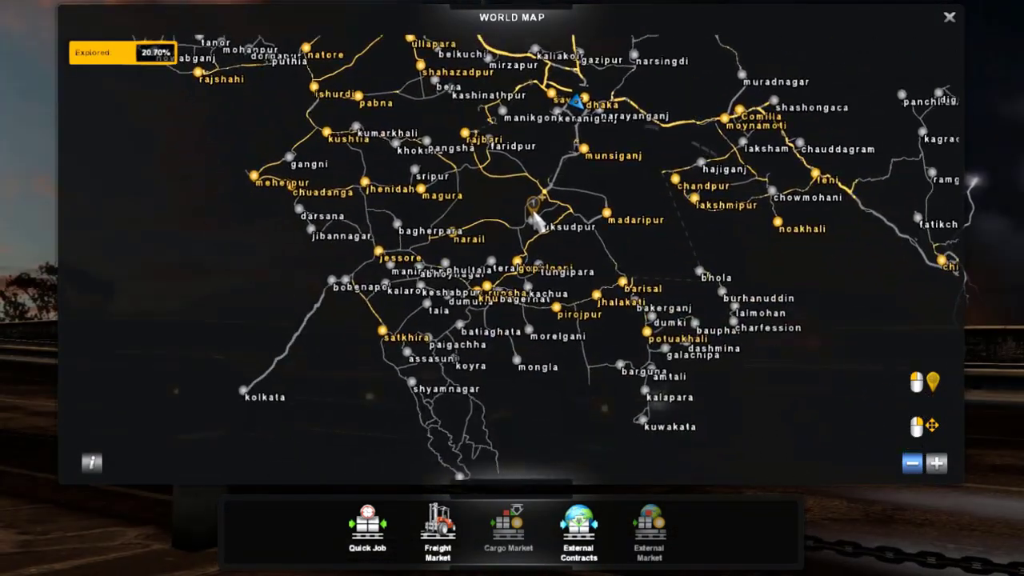
left_click_drag(580, 422, 427, 441)
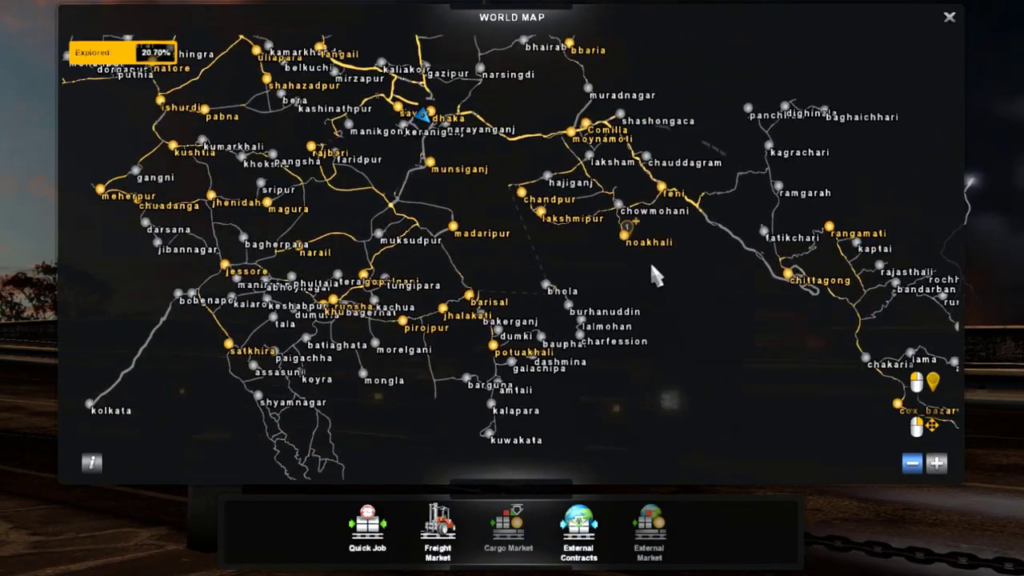
left_click_drag(651, 264, 490, 408)
left_click_drag(452, 215, 637, 264)
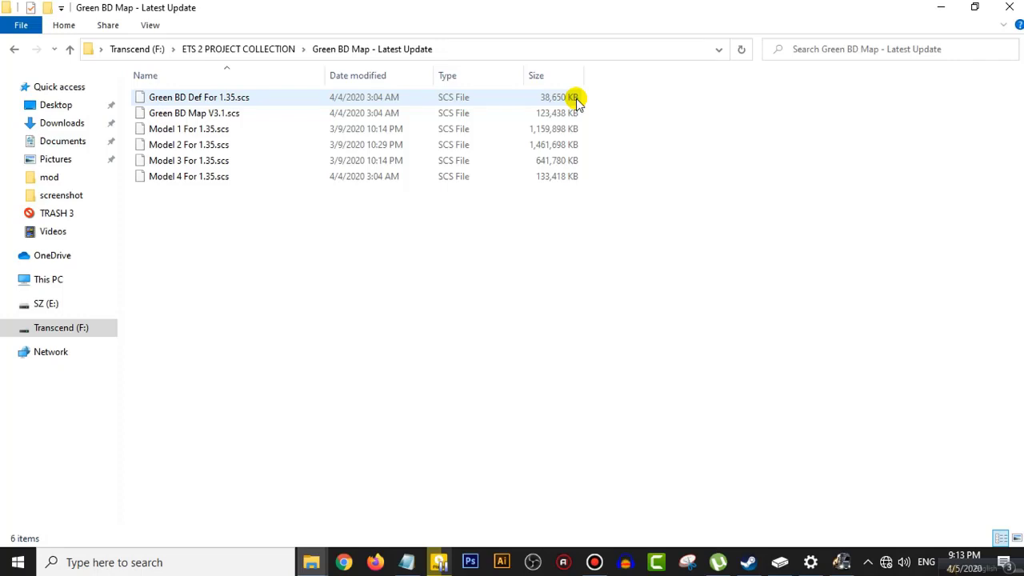
Step: Check the six .scs files in the Green BD Map - Latest Update folder one by one, from Def to Model 4
left_click(577, 99)
left_click(577, 112)
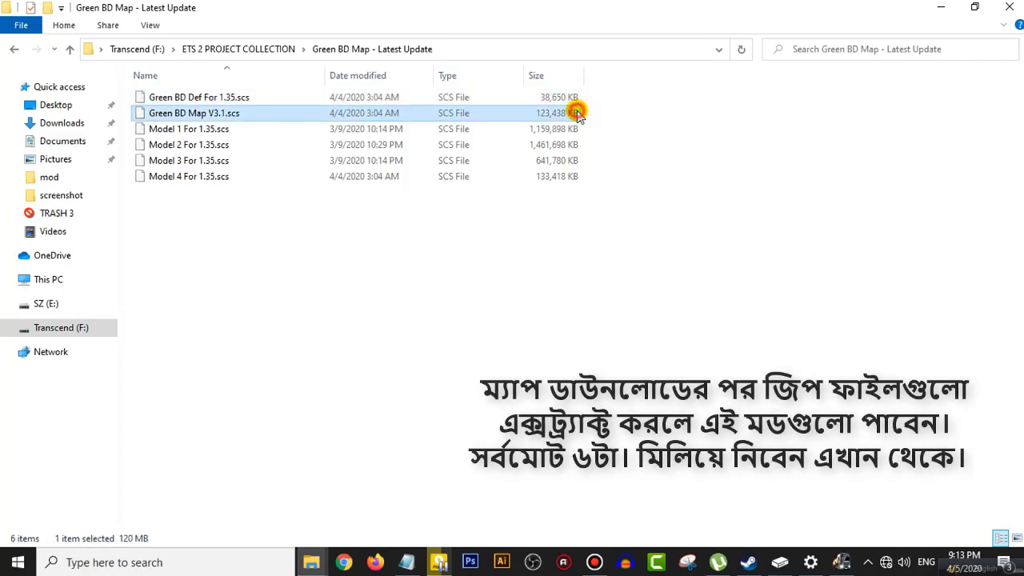
left_click(576, 129)
left_click(576, 145)
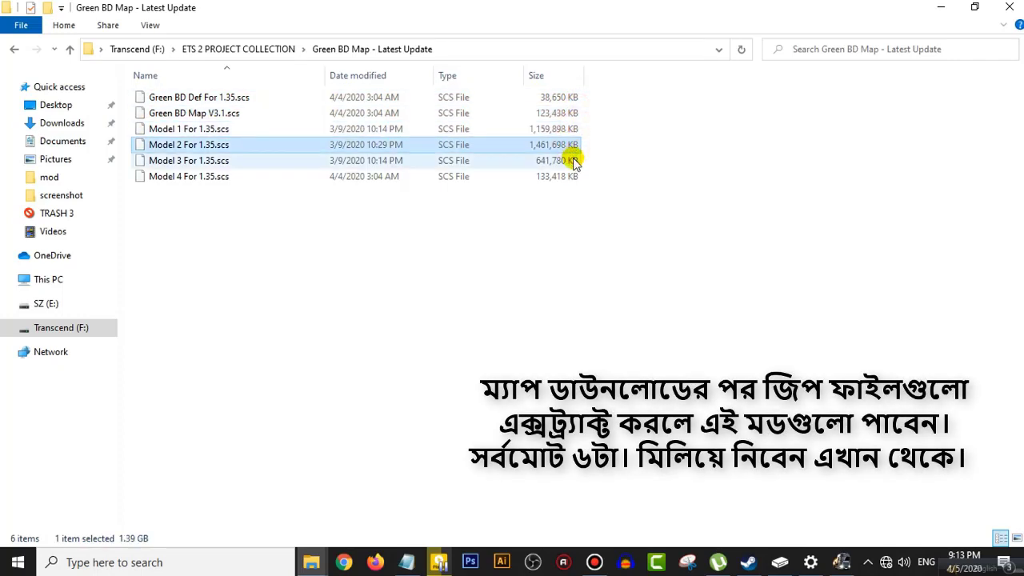
left_click(575, 161)
left_click(572, 177)
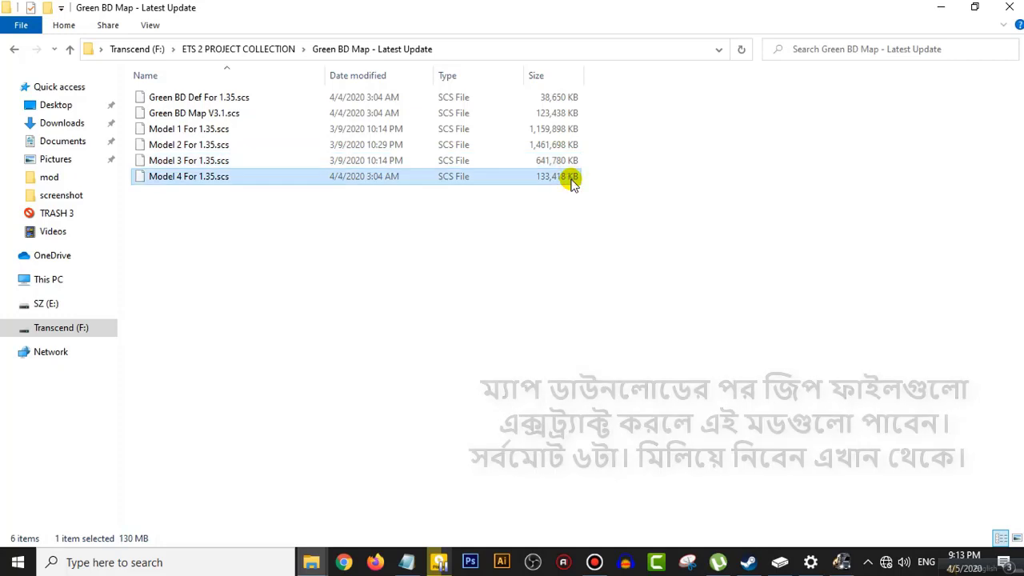
Step: Copy all six Green BD Map .scs files from Green BD Map - Latest Update into the Euro Truck Simulator 2 mod folder
left_click_drag(605, 180, 578, 170)
mouse_move(573, 114)
left_mouse_down()
mouse_move(572, 94)
mouse_move(565, 103)
left_mouse_up()
right_click(565, 104)
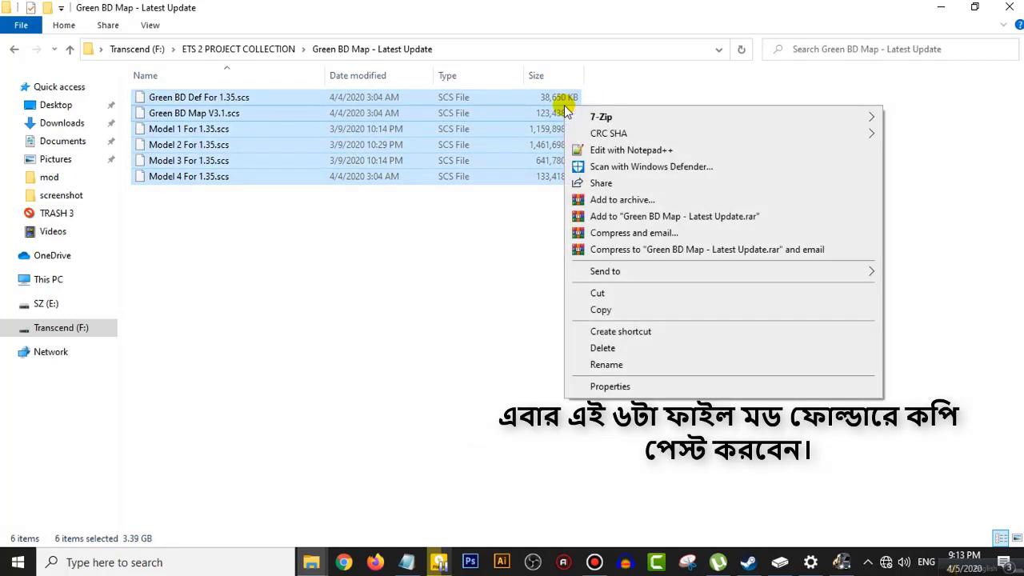
left_click(604, 312)
mouse_move(319, 558)
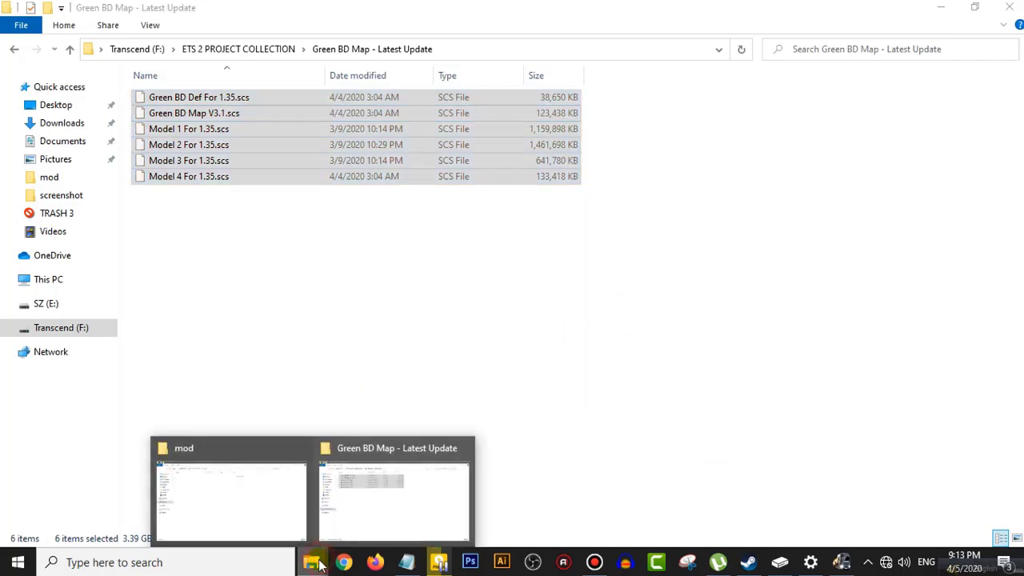
left_click(272, 506)
right_click(468, 180)
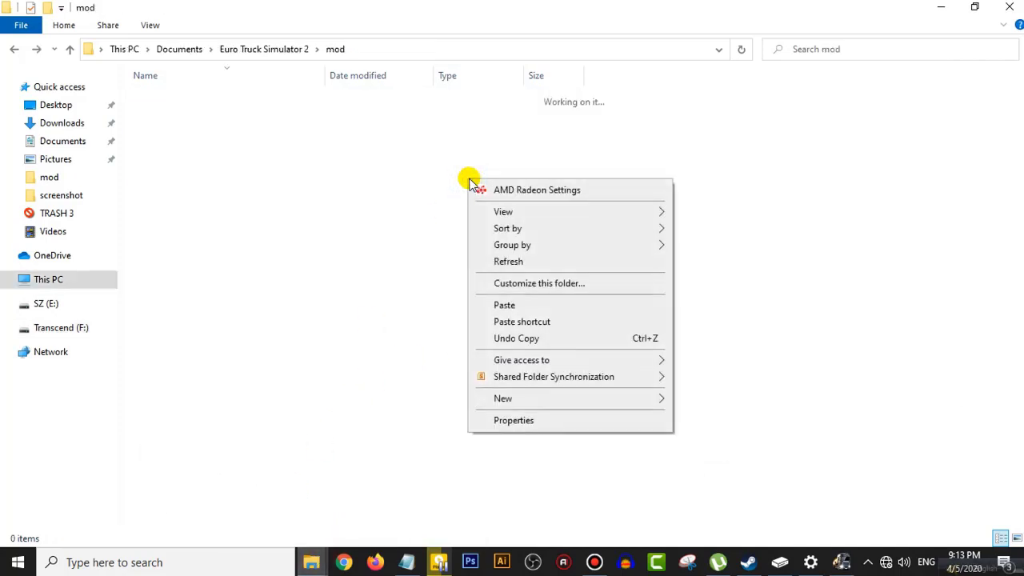
left_click(523, 302)
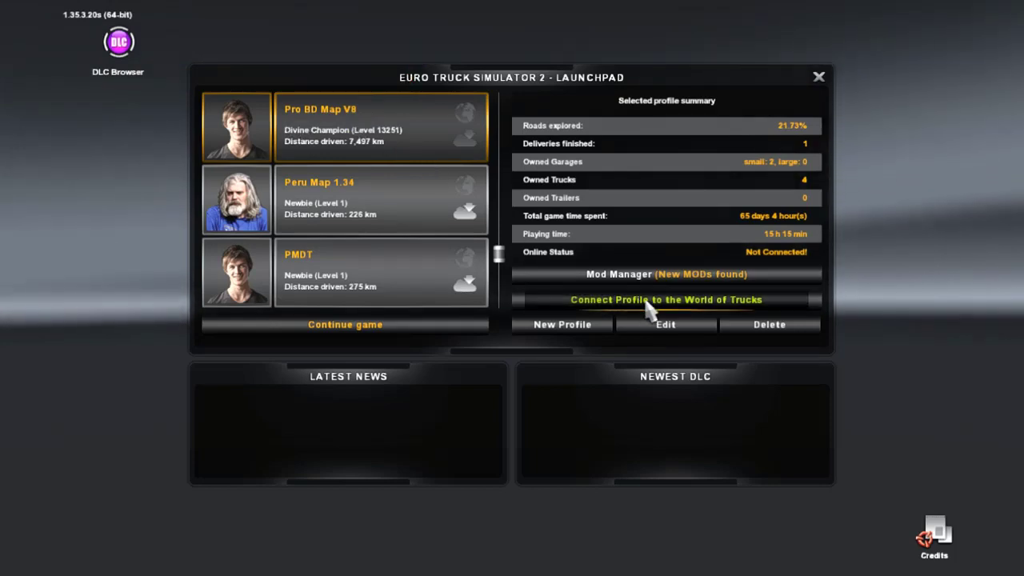
Step: Activate the Green BD mods for the Pro BD Map V8 profile in this order: Map, Model 4, Model 3, Model 2, Model 1, Def
left_click(661, 277)
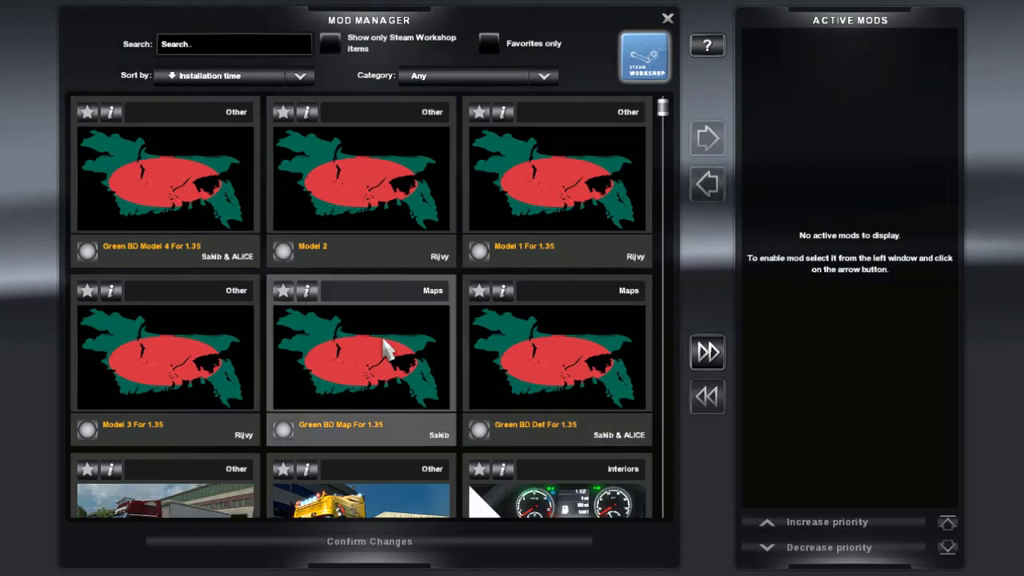
left_click(184, 222)
left_click(404, 232)
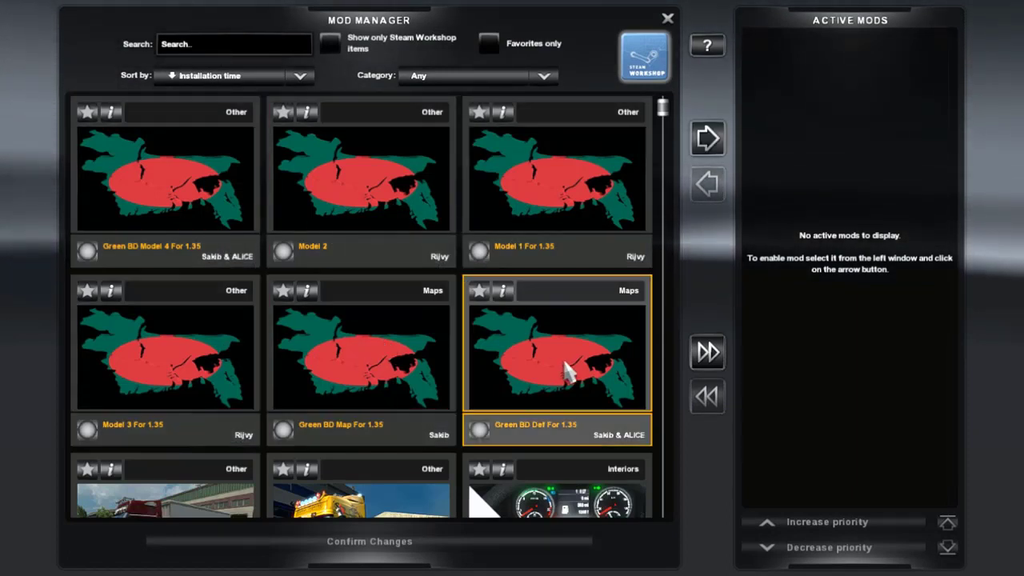
double_click(372, 391)
double_click(213, 192)
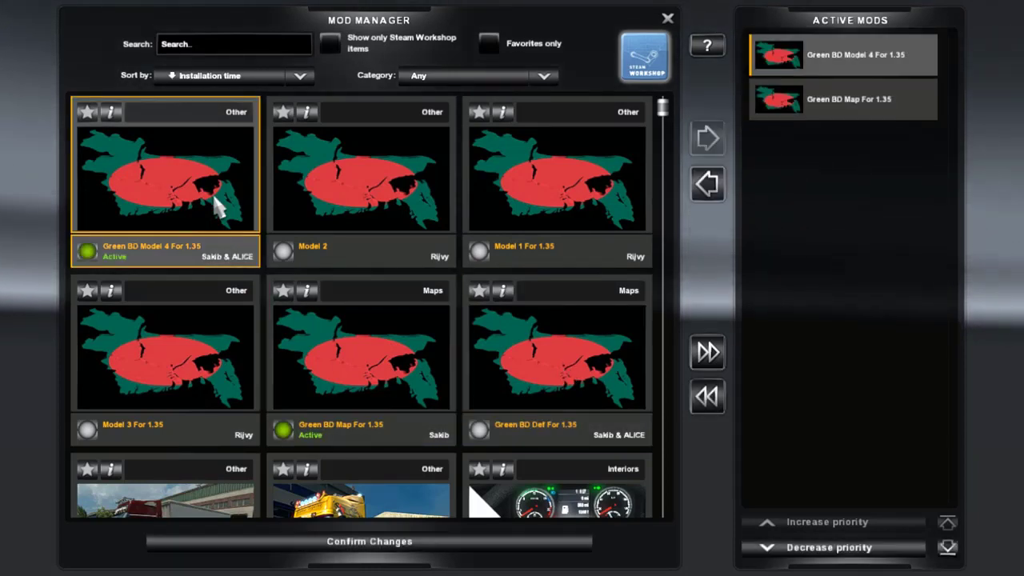
double_click(206, 361)
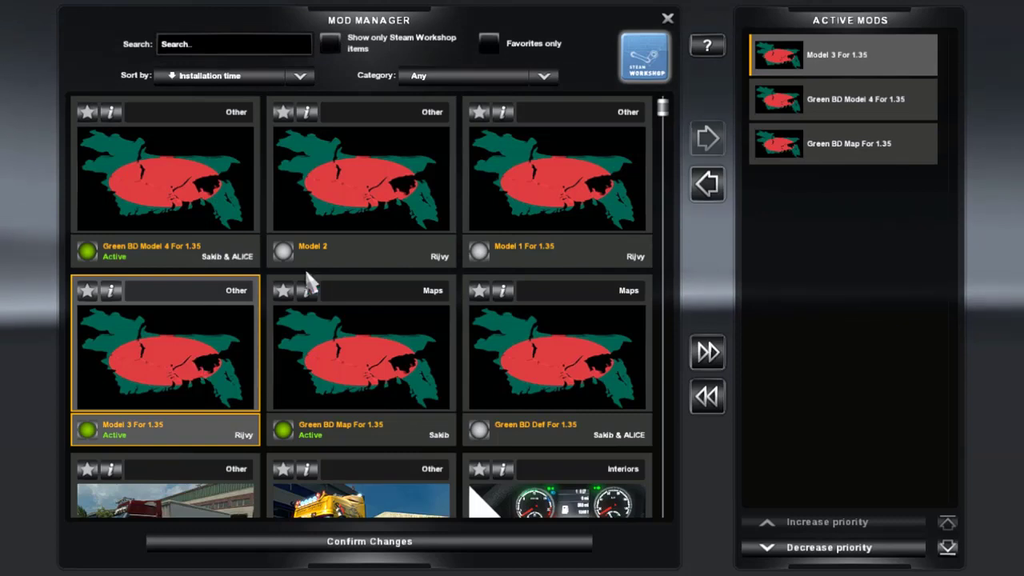
double_click(373, 213)
double_click(555, 208)
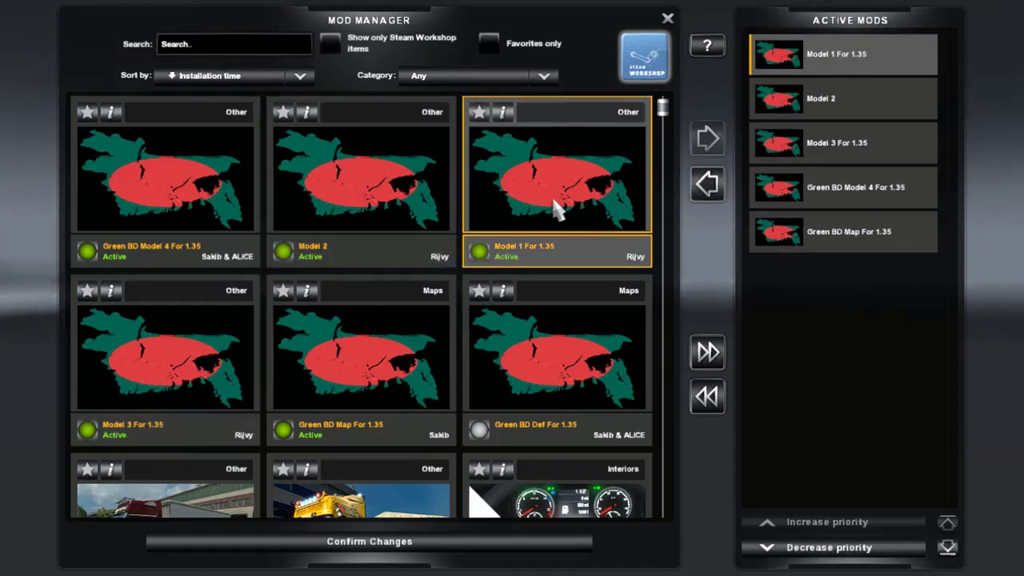
double_click(584, 415)
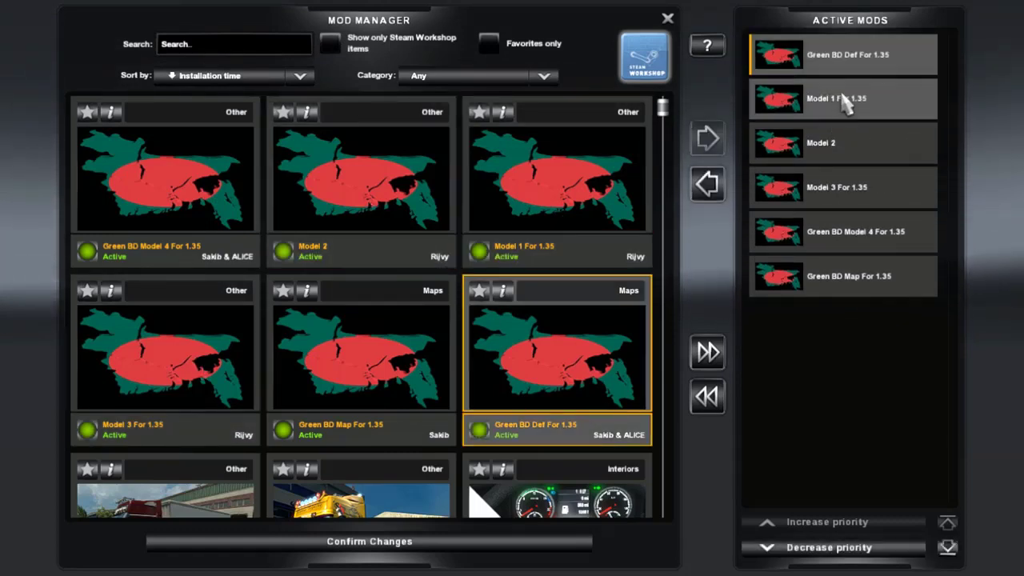
Step: Check the load order of the active Green BD mods one by one, from Model 1 down to Green BD Map
left_click(835, 108)
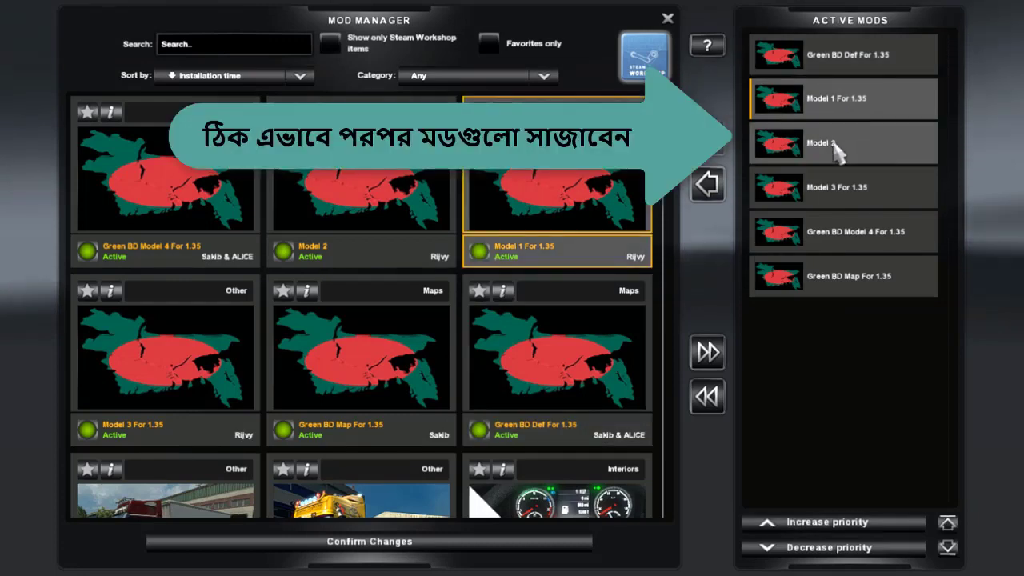
left_click(837, 150)
left_click(838, 192)
left_click(836, 234)
left_click(833, 284)
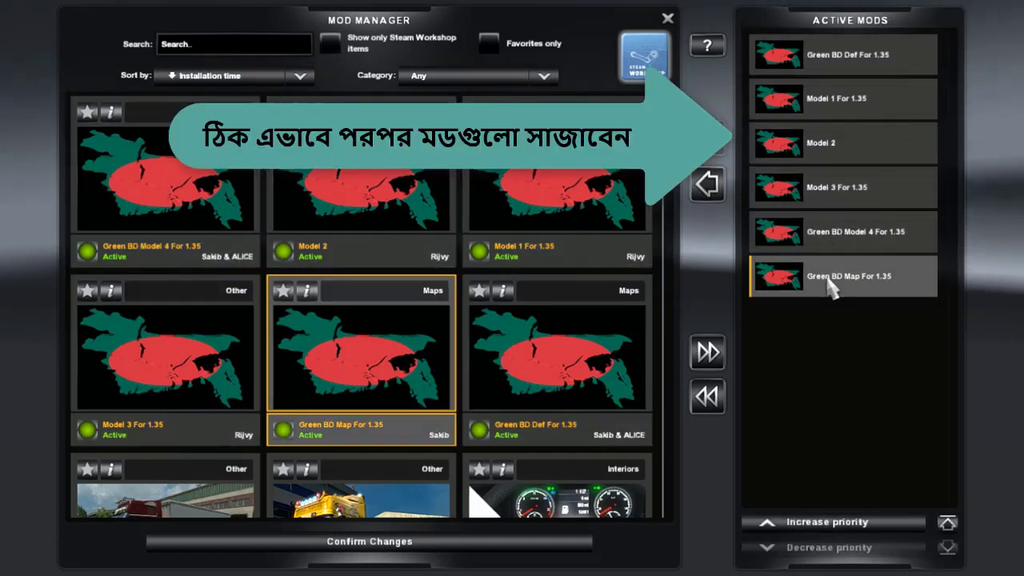
Step: Confirm the mod changes and continue the game with the Pro BD Map V8 profile
left_click(404, 542)
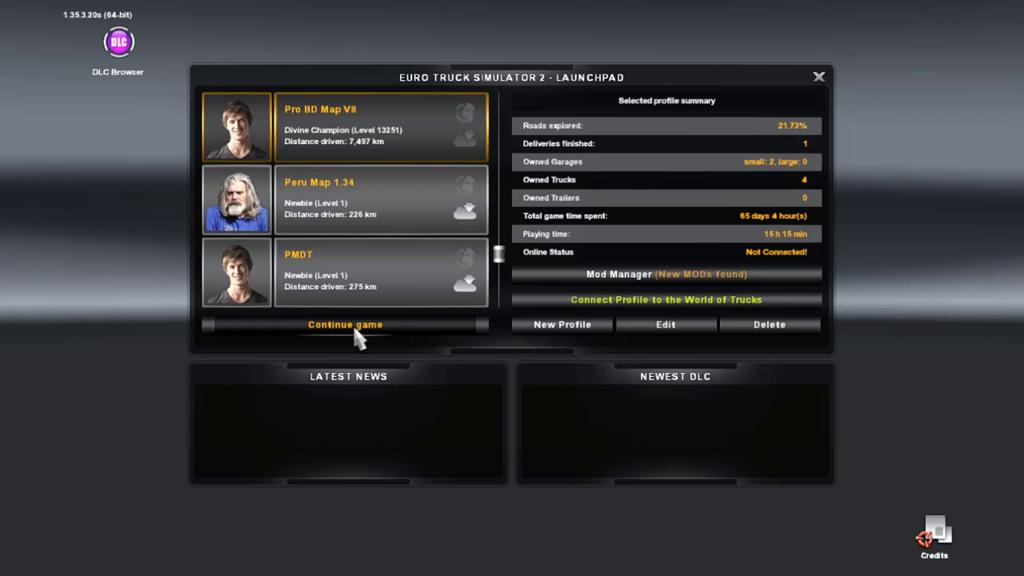
left_click(355, 328)
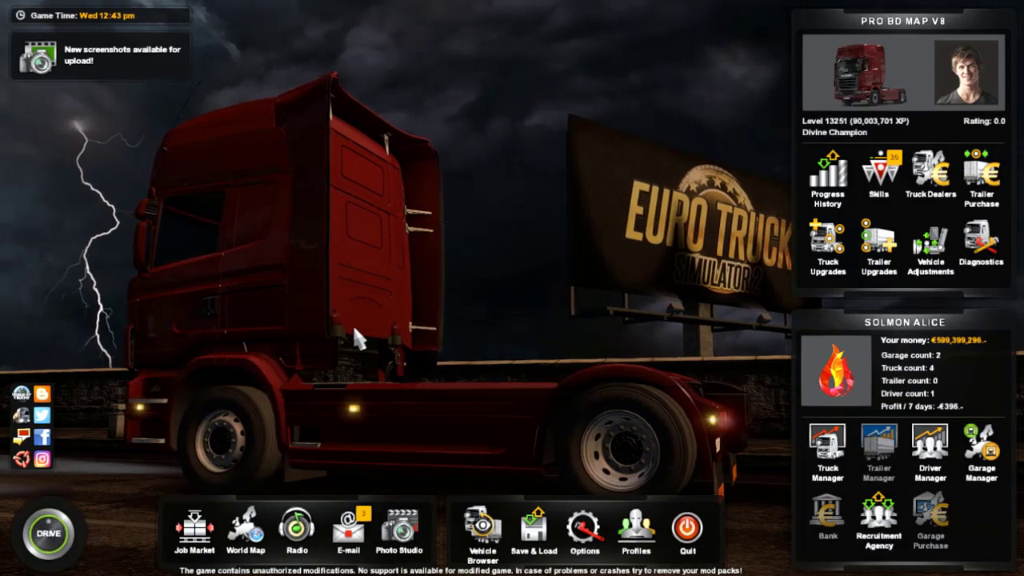
Step: Open the world map and examine the Green BD cities and roads, from the Chittagong area to the far north
left_click(249, 540)
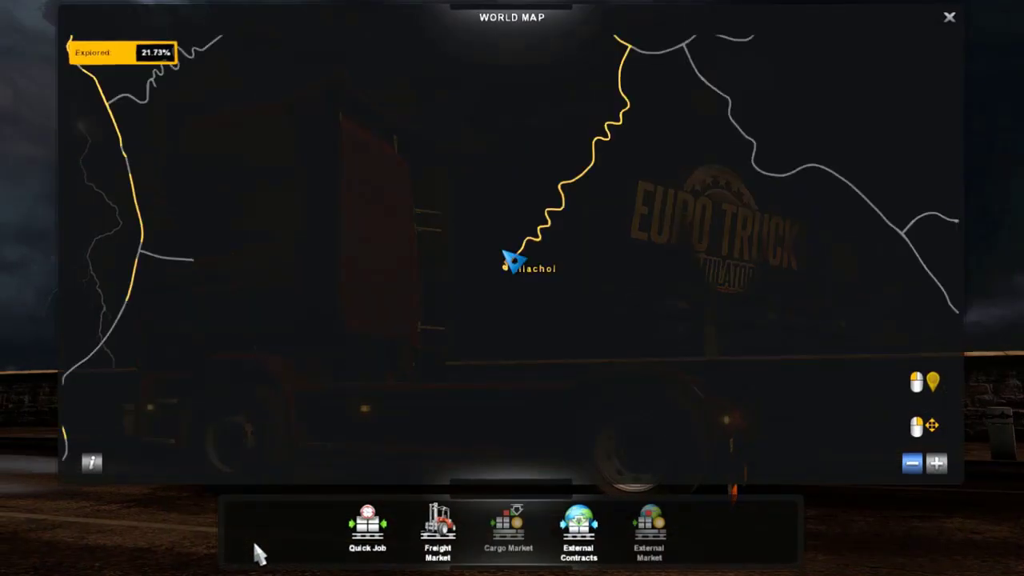
scroll(296, 328, "down", 10)
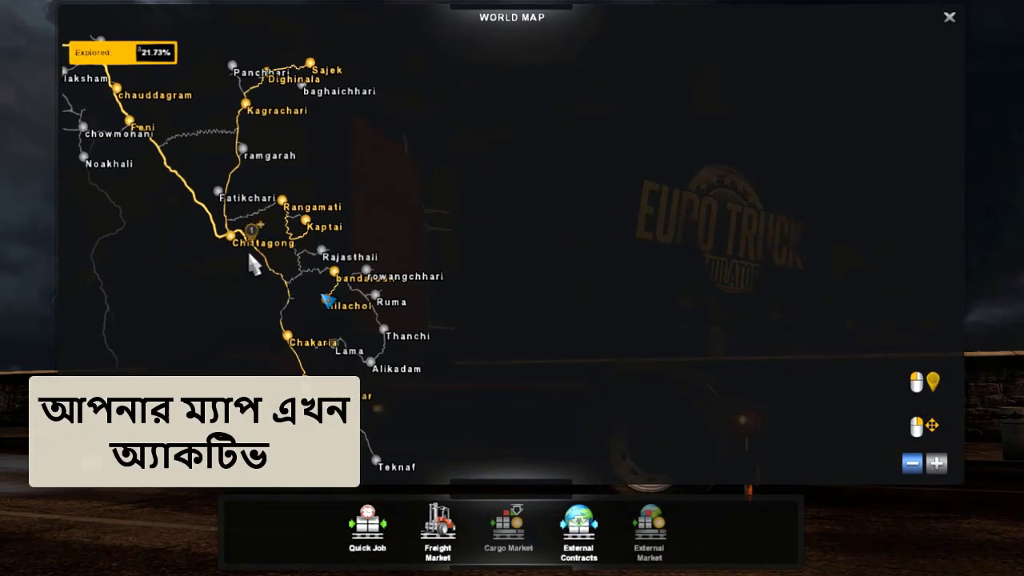
left_click_drag(384, 200, 496, 416)
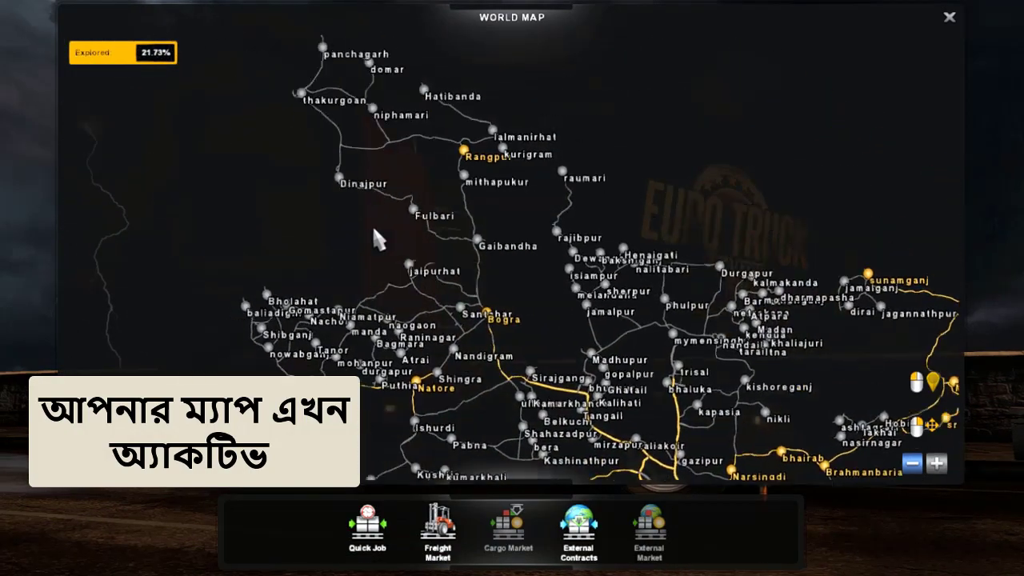
left_click_drag(372, 224, 452, 249)
left_click_drag(587, 366, 492, 290)
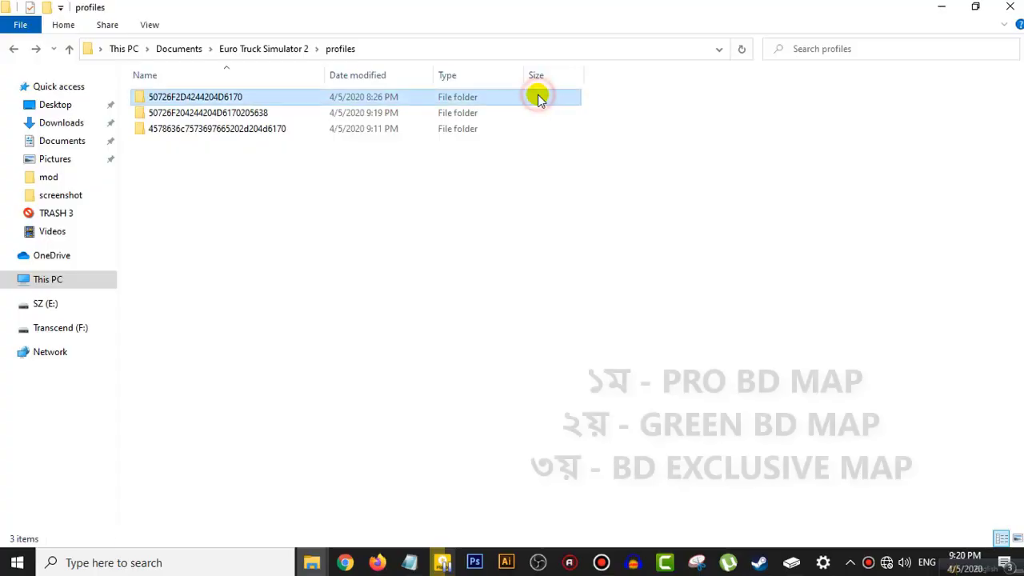
Step: Go through the folders in the Euro Truck Simulator 2 profiles folder and select all three
left_click(538, 112)
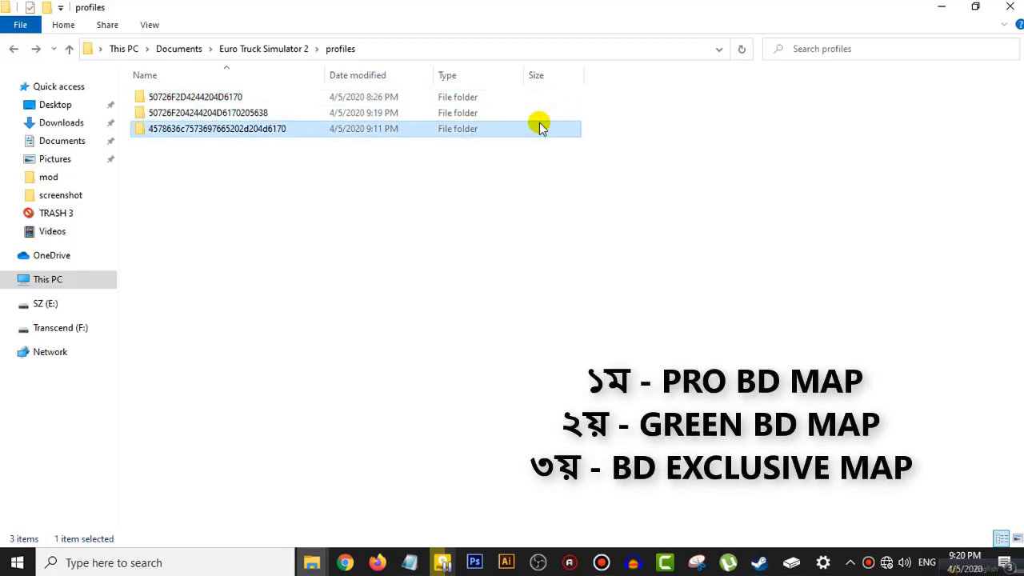
left_click_drag(600, 97, 556, 126)
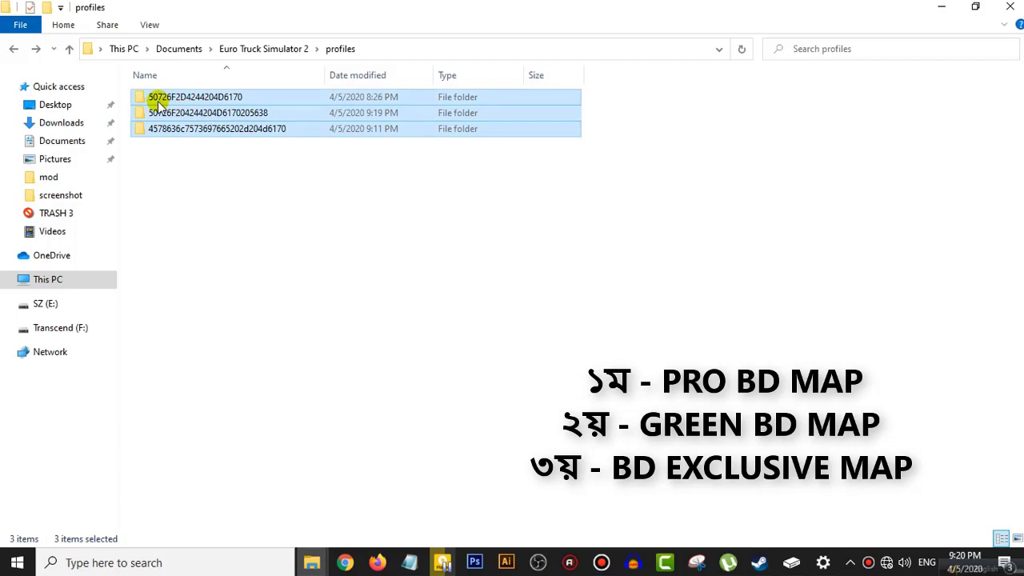